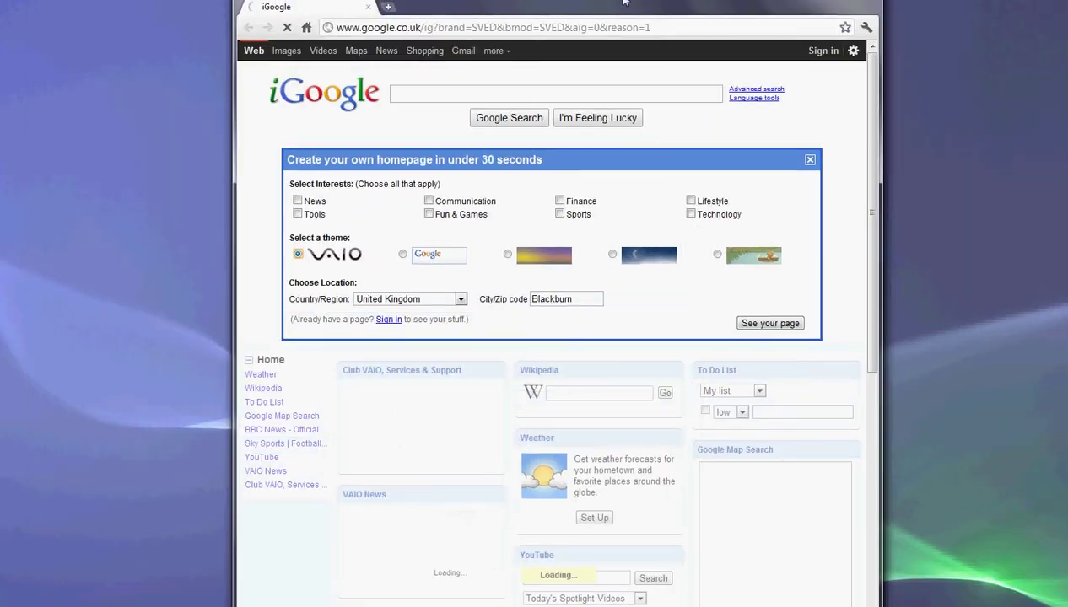
Search Google for 'manycam download' and open the CNET ManyCam Virtual Webcam result.
{"action": "left_click", "coordinate": [496, 85]}
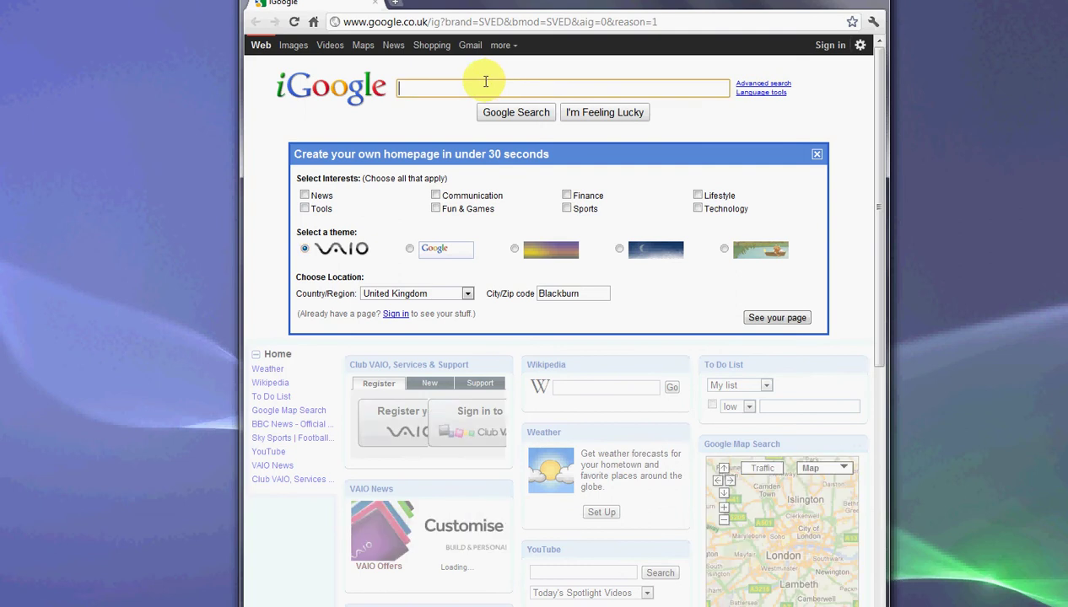
{"action": "type", "text": "ma"}
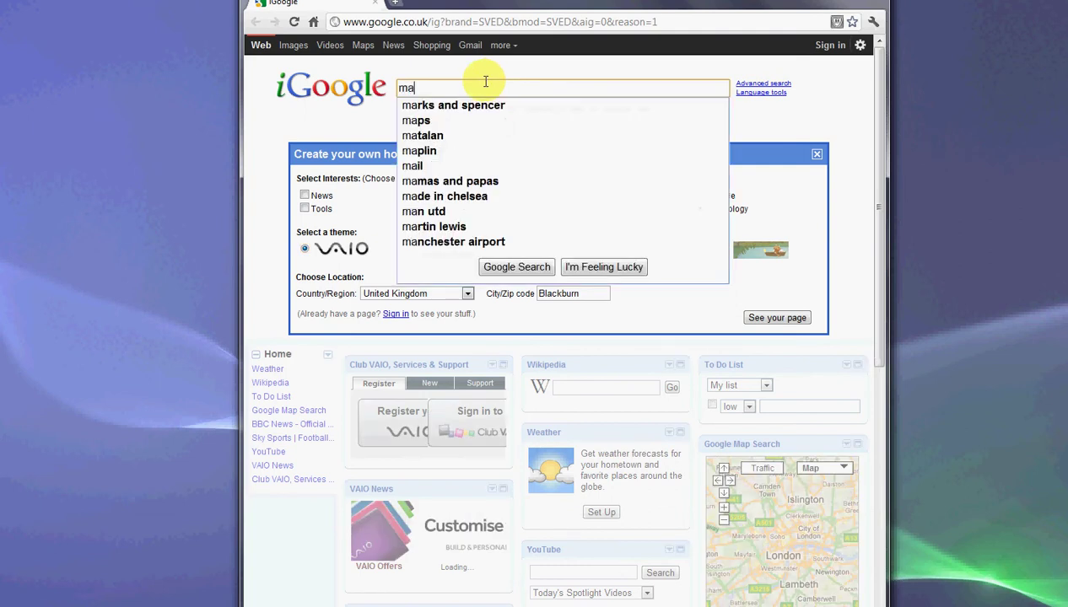
{"action": "type", "text": "nycam"}
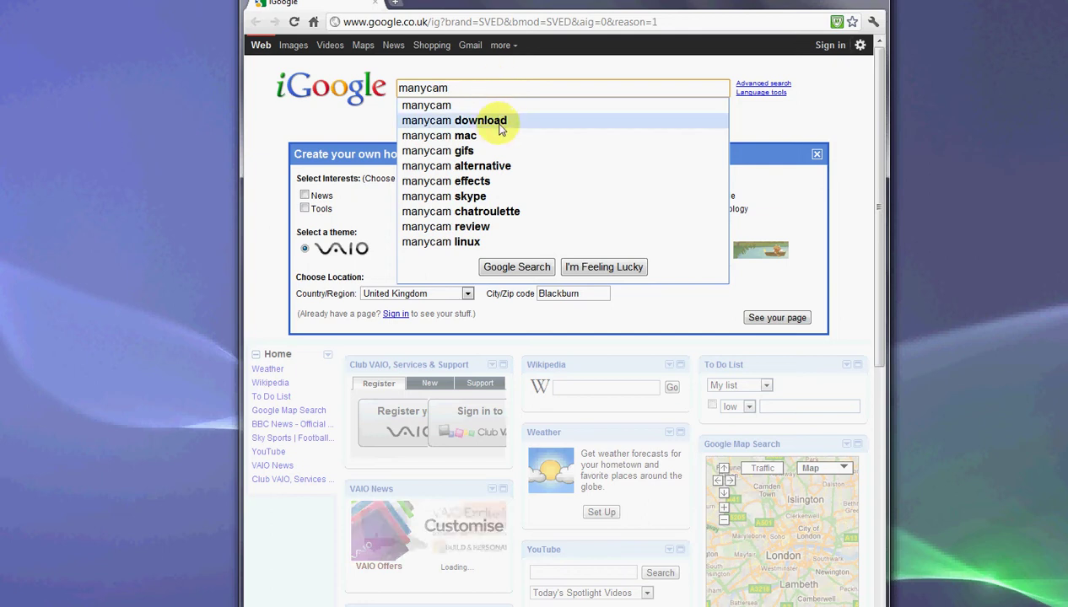
{"action": "left_click", "coordinate": [468, 120]}
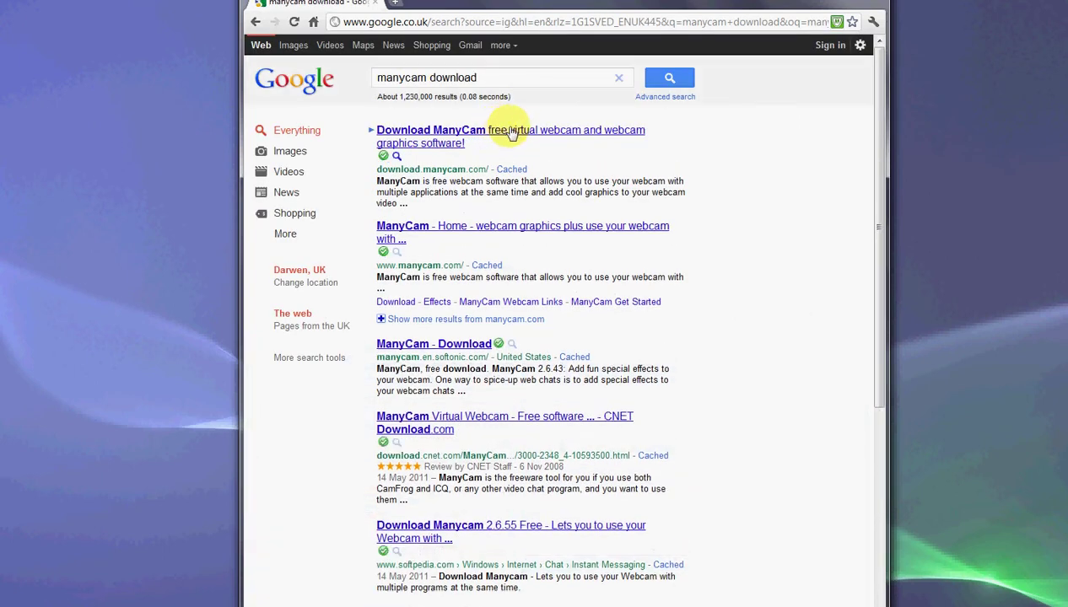
{"action": "left_click", "coordinate": [505, 131]}
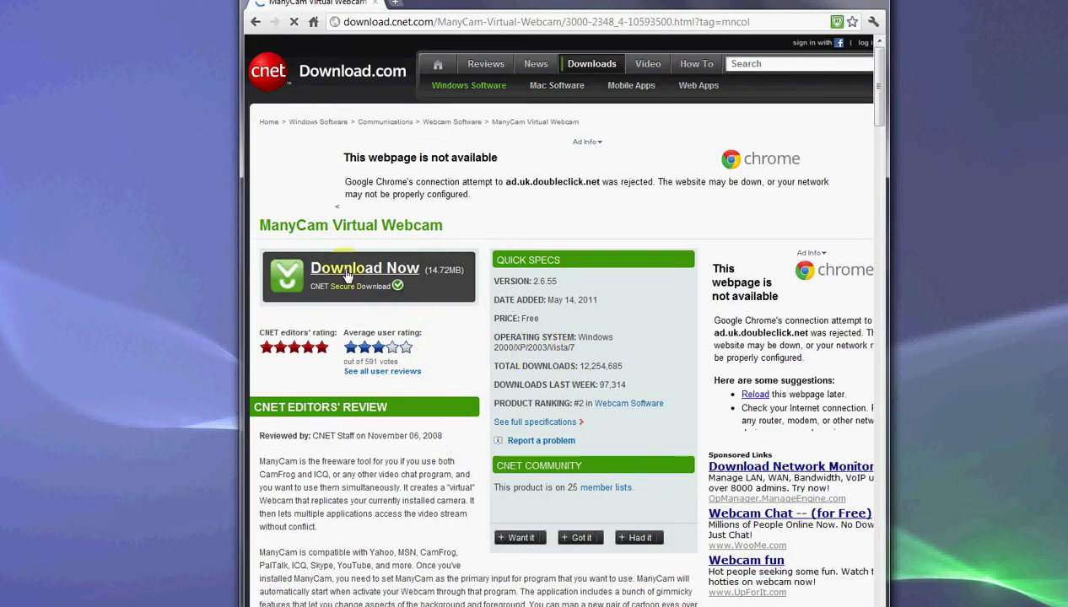
Download ManyCam.exe from CNET, keep the file, and view it in the browser's Downloads list.
{"action": "left_click", "coordinate": [348, 269]}
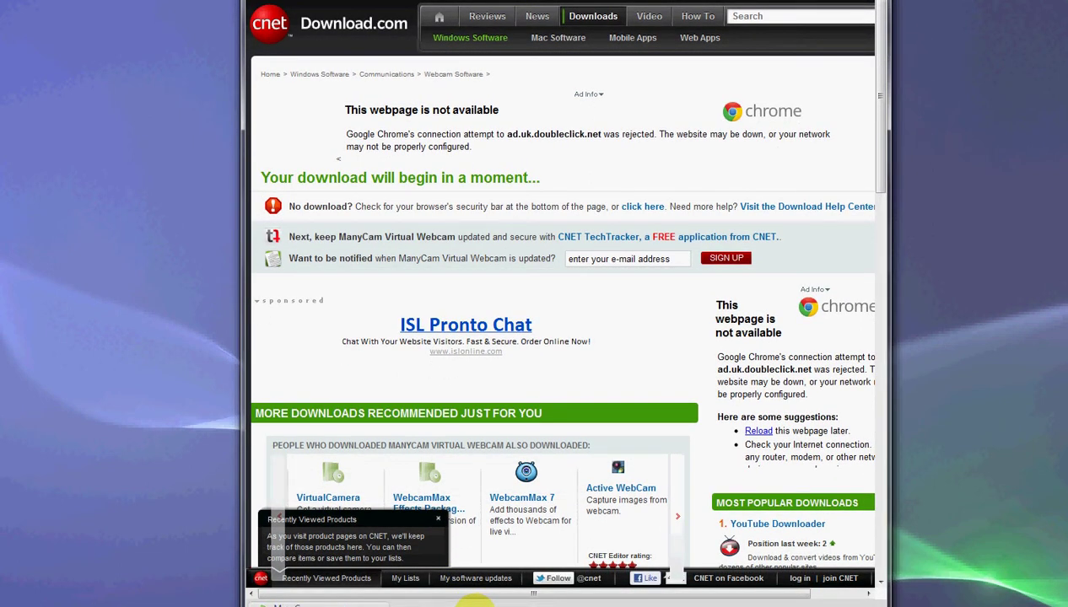
{"action": "left_click", "coordinate": [327, 602]}
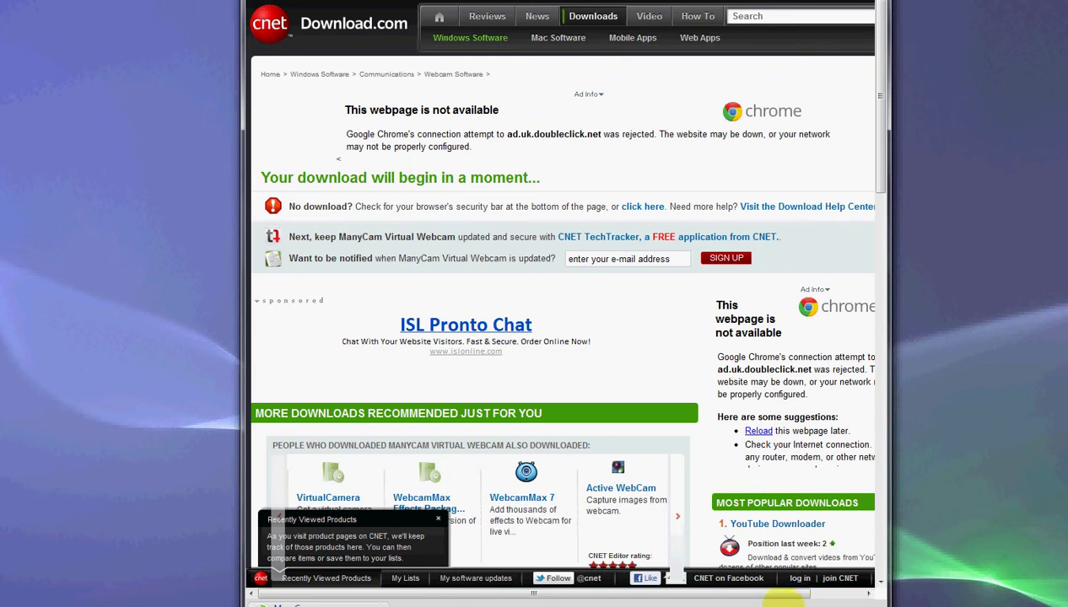
{"action": "left_click", "coordinate": [808, 599]}
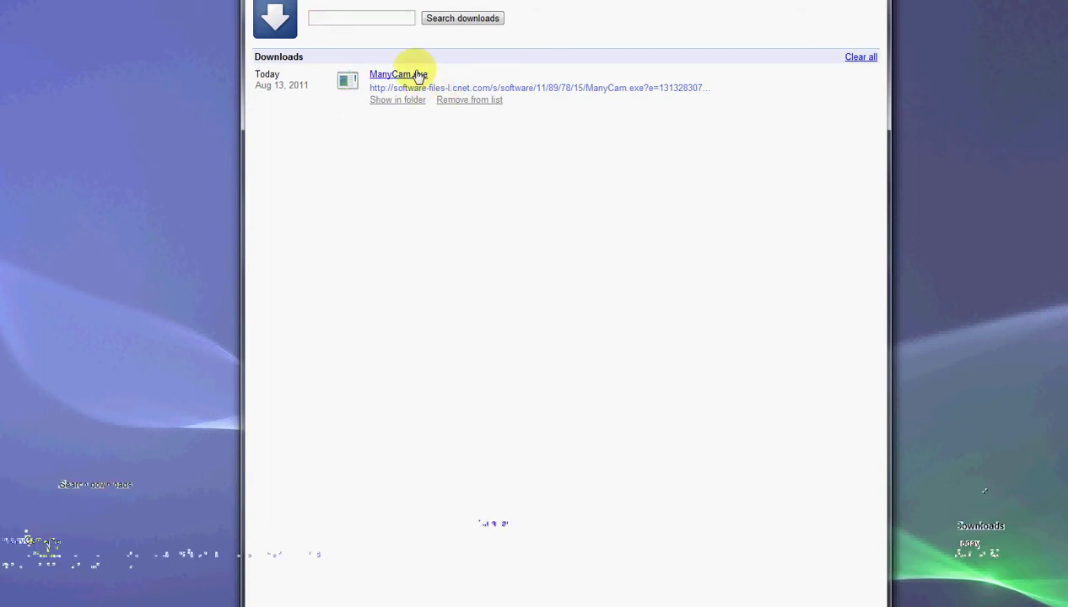
Run ManyCam.exe and install ManyCam 2.6.55 with default components and folder, unticking Run ManyCam.
{"action": "left_click", "coordinate": [415, 72]}
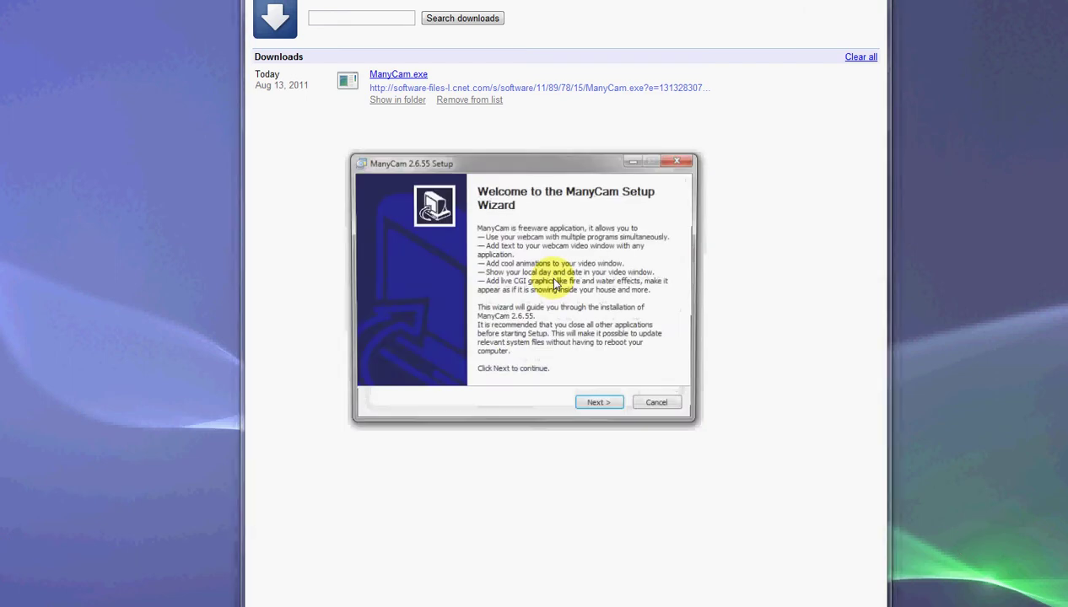
{"action": "left_click", "coordinate": [600, 405]}
{"action": "left_click", "coordinate": [383, 375]}
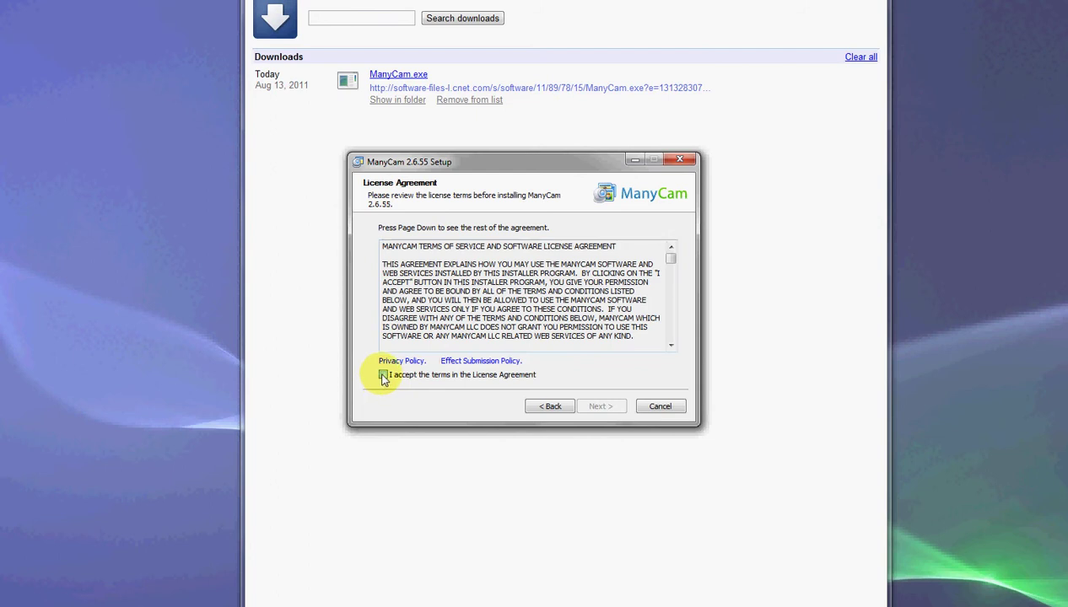
{"action": "left_click", "coordinate": [597, 407]}
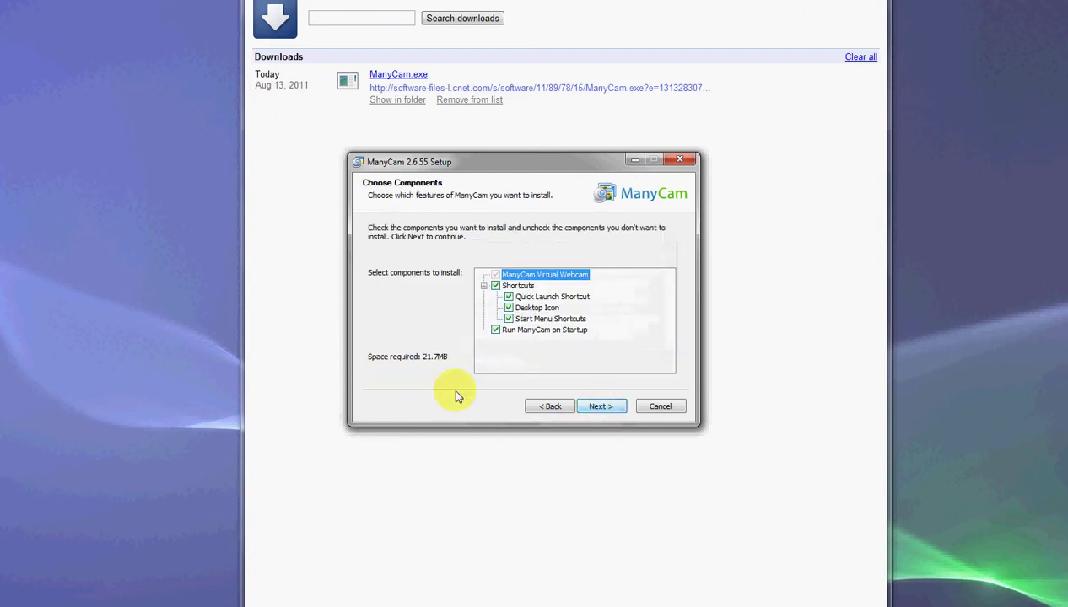
{"action": "left_click", "coordinate": [599, 408]}
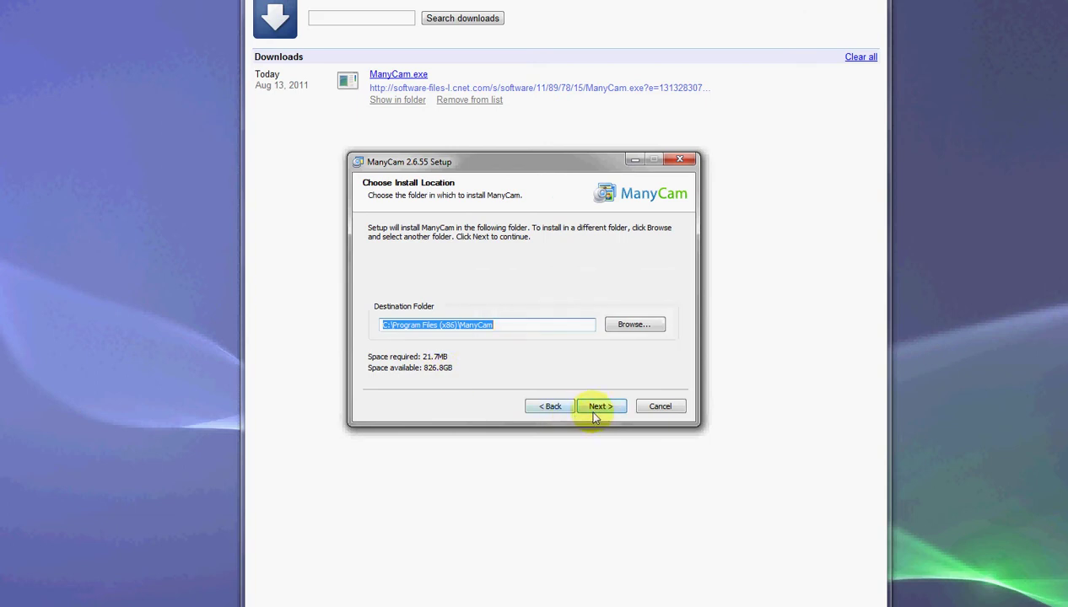
{"action": "left_click", "coordinate": [593, 410]}
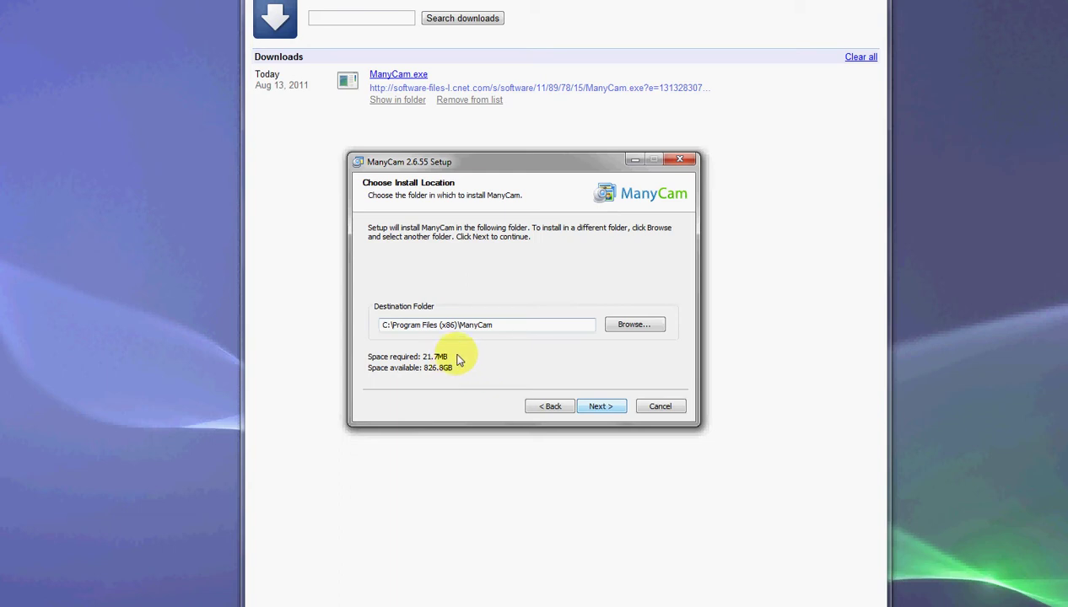
{"action": "key", "text": "Return"}
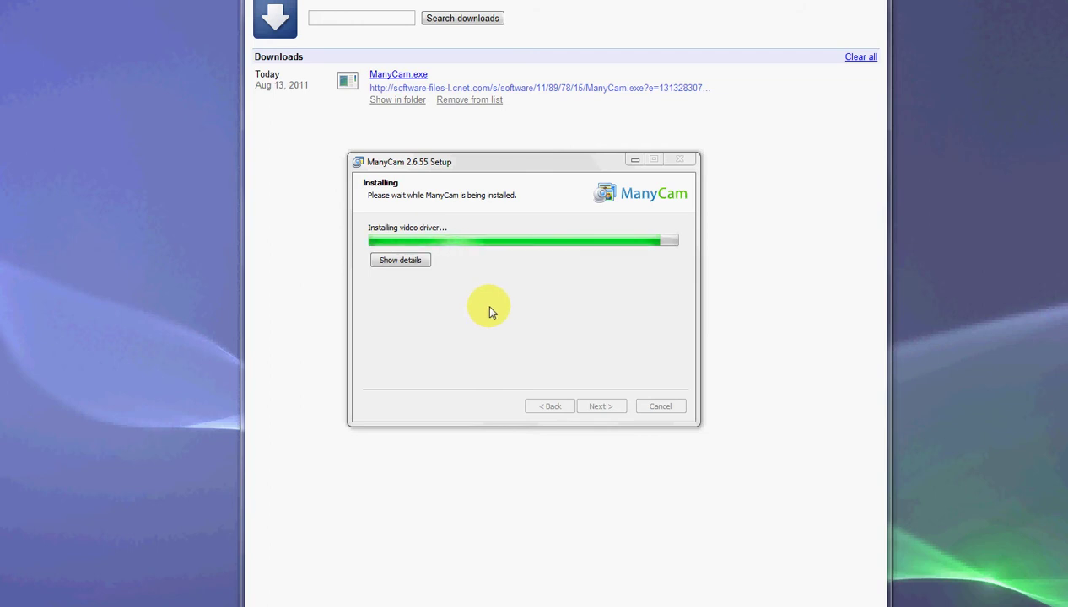
{"action": "left_click", "coordinate": [400, 261]}
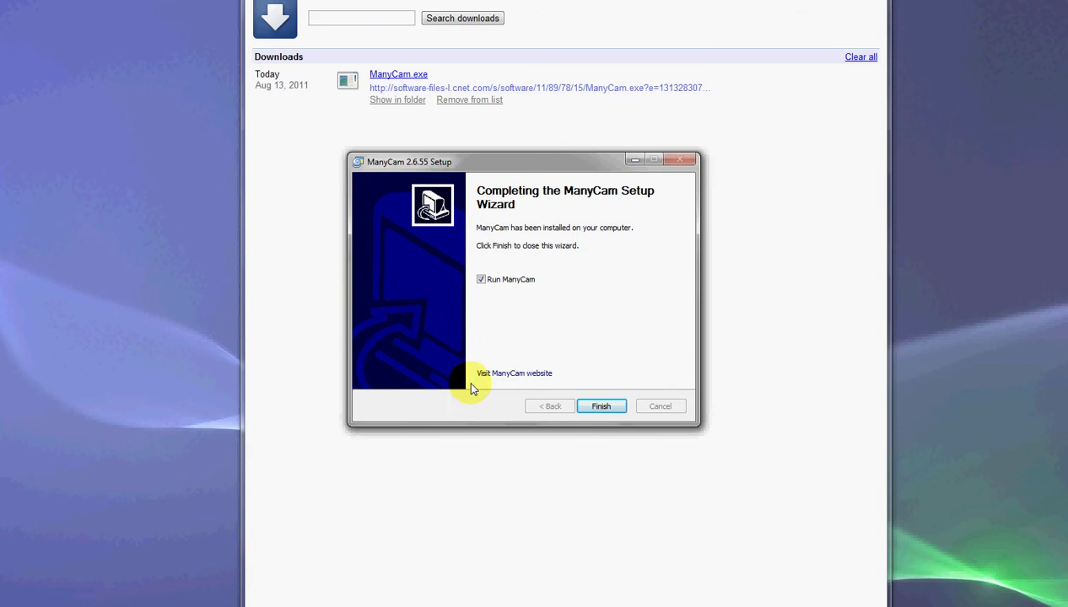
{"action": "left_click", "coordinate": [481, 281]}
{"action": "left_click", "coordinate": [598, 410]}
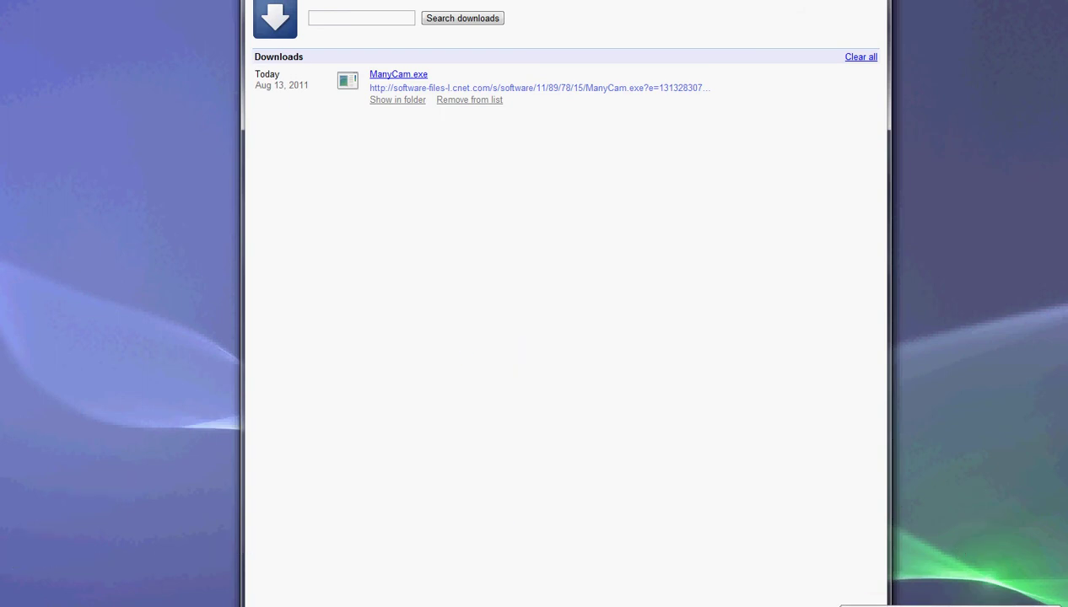
{"action": "left_click", "coordinate": [1036, 604]}
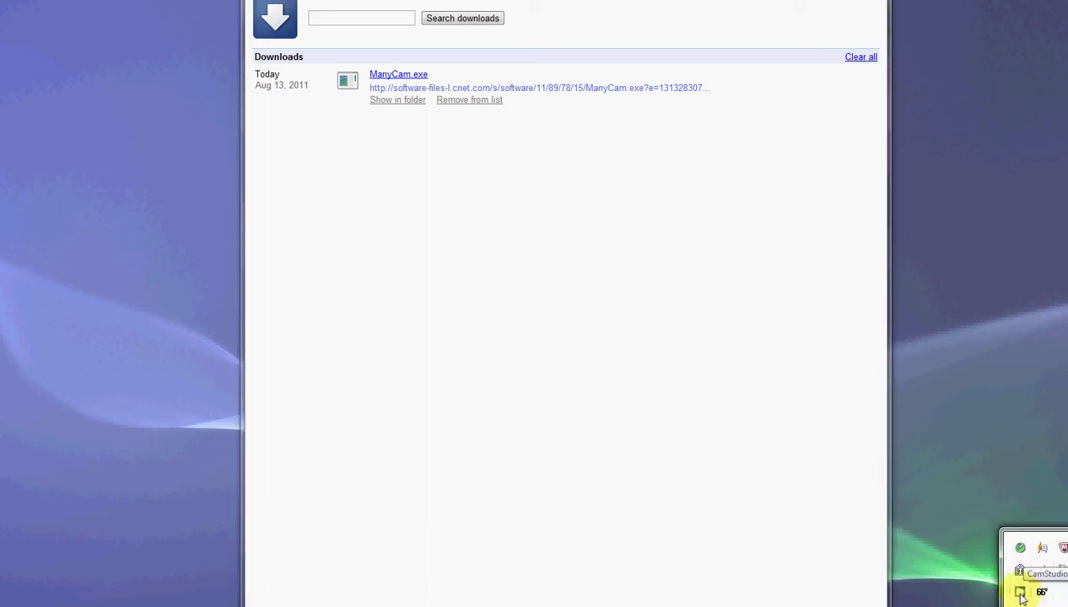
{"action": "left_click", "coordinate": [565, 477]}
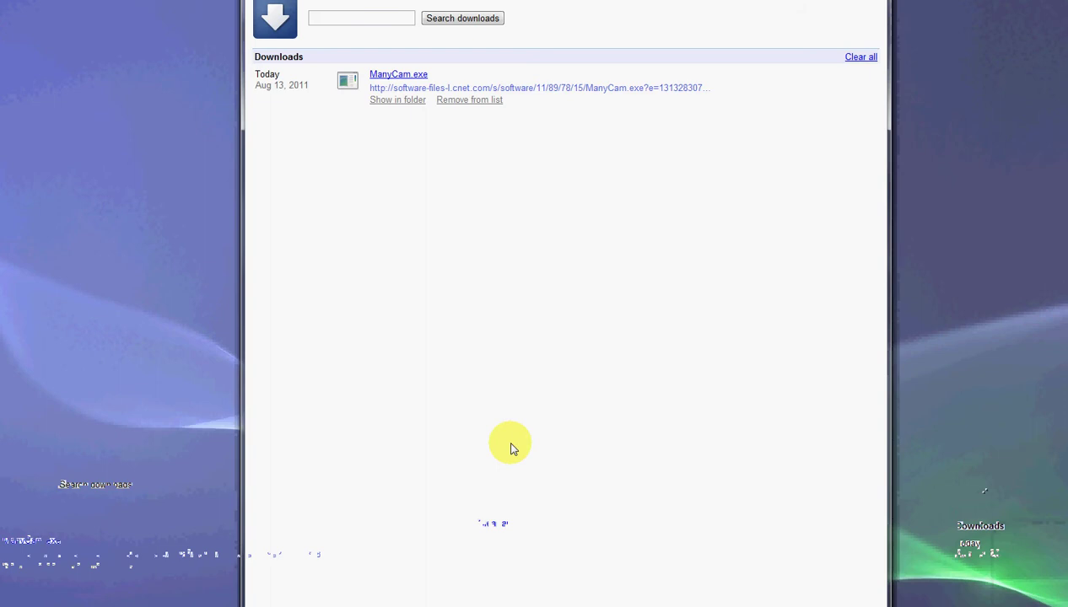
{"action": "key", "text": "super"}
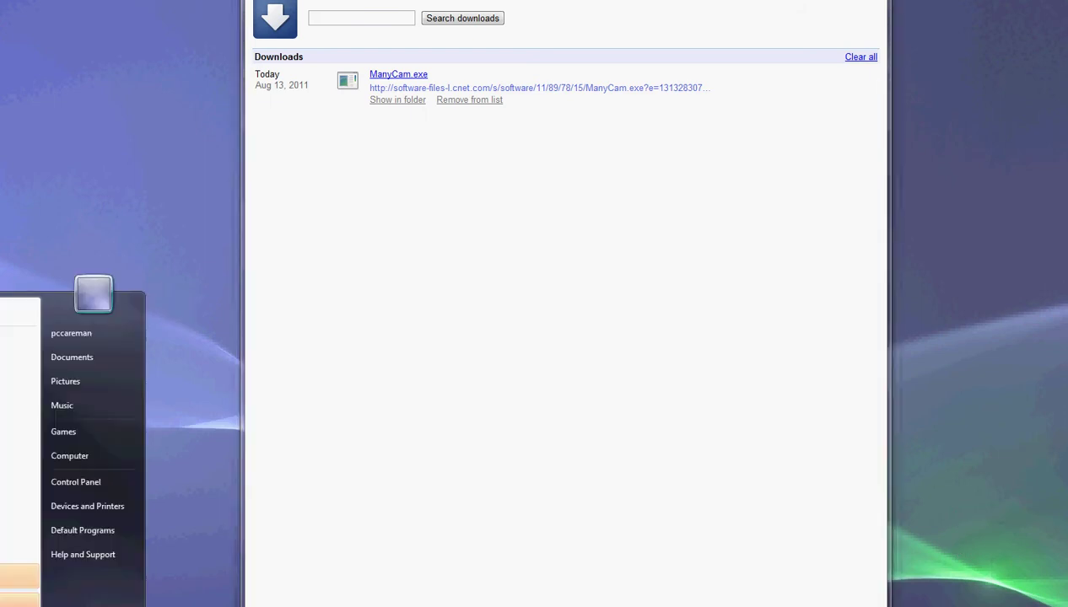
{"action": "key", "text": "super"}
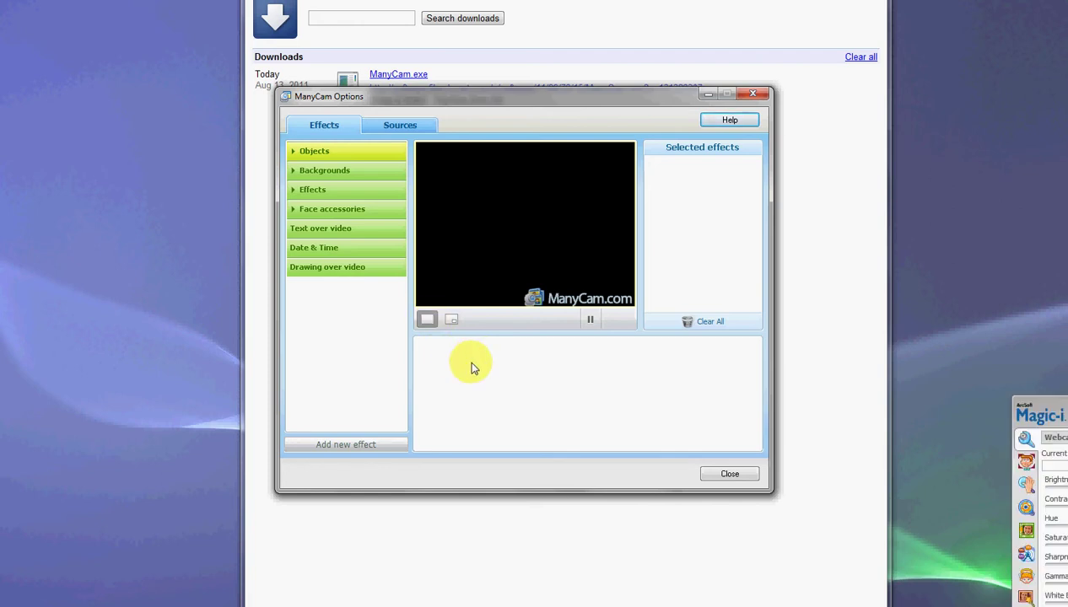
Use the Sony Visual Communication Camera as video source and turn off the ManyCam.com logo overlay.
{"action": "left_click", "coordinate": [388, 129]}
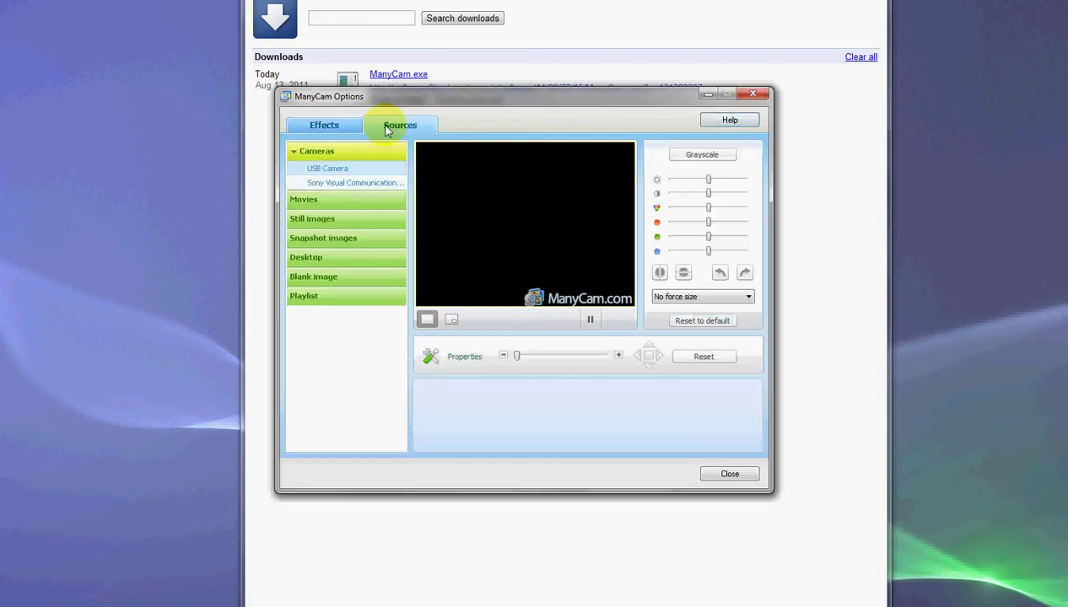
{"action": "left_click", "coordinate": [339, 184]}
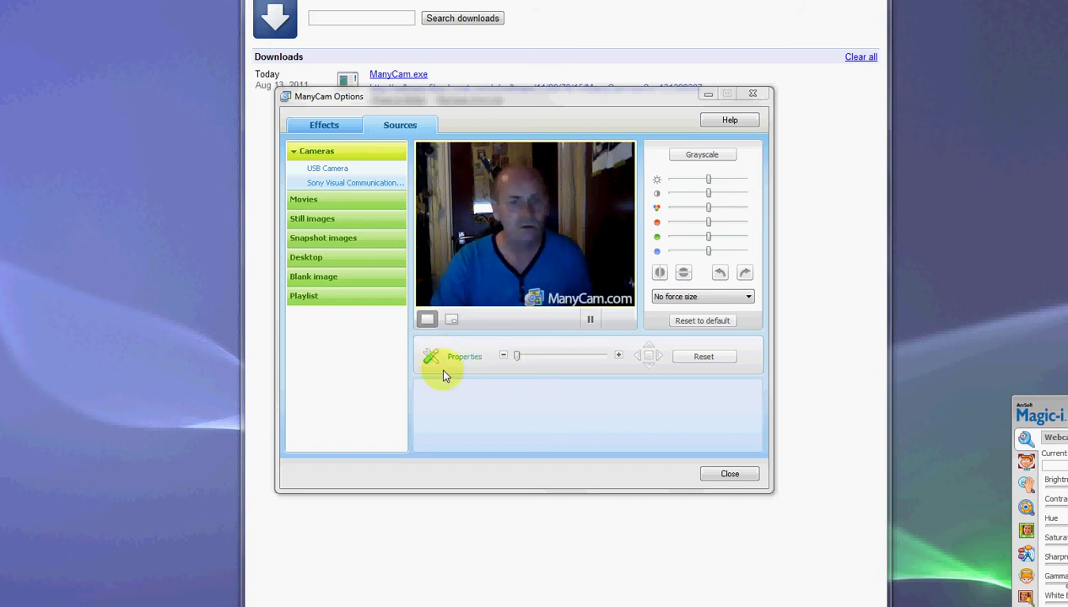
{"action": "left_click", "coordinate": [323, 130]}
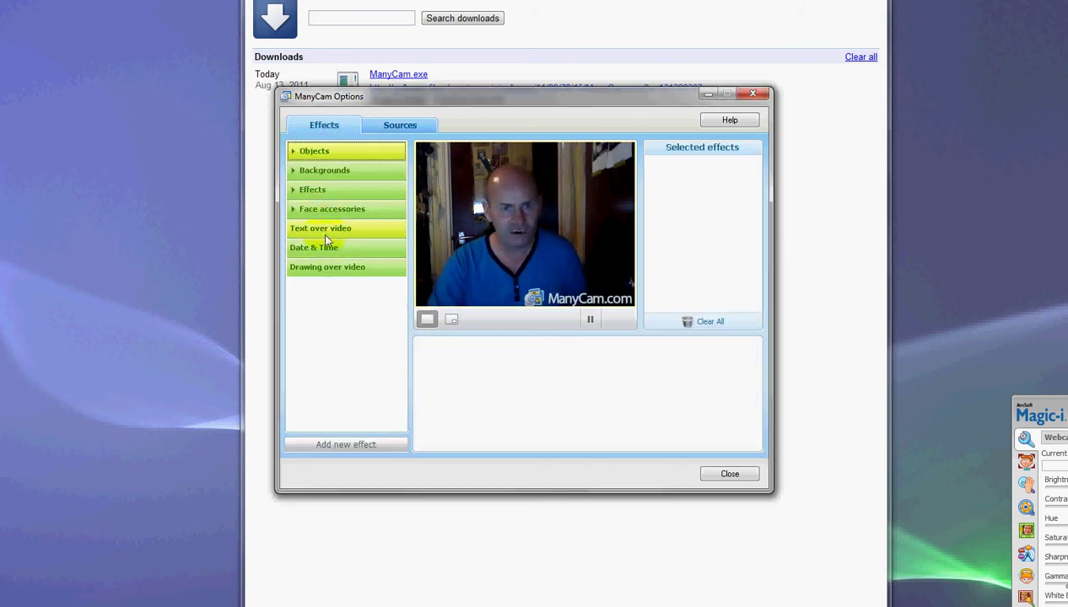
{"action": "left_click", "coordinate": [325, 229]}
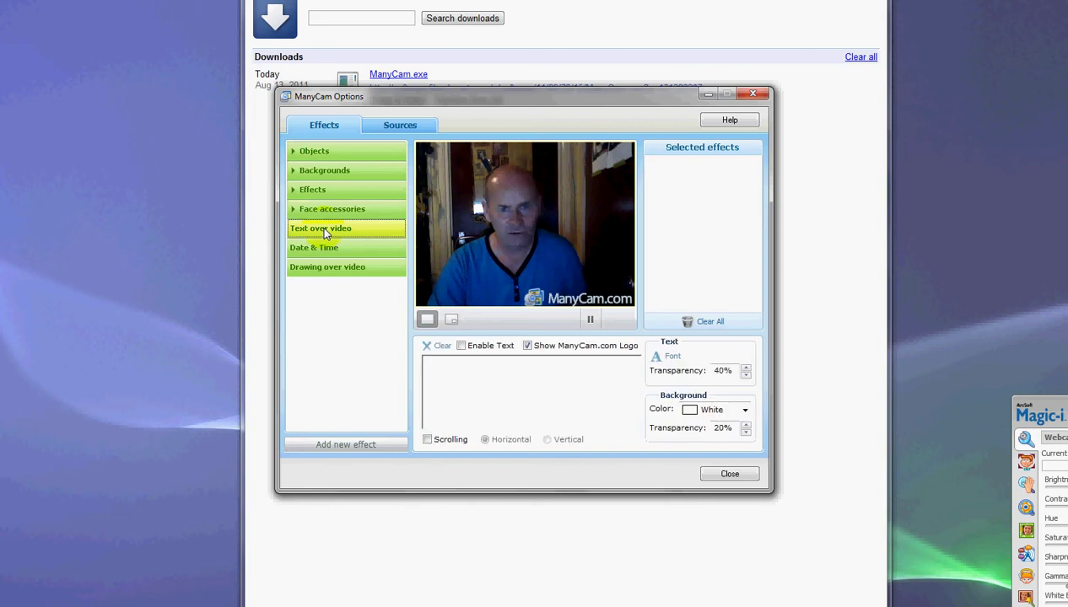
{"action": "left_click", "coordinate": [527, 346]}
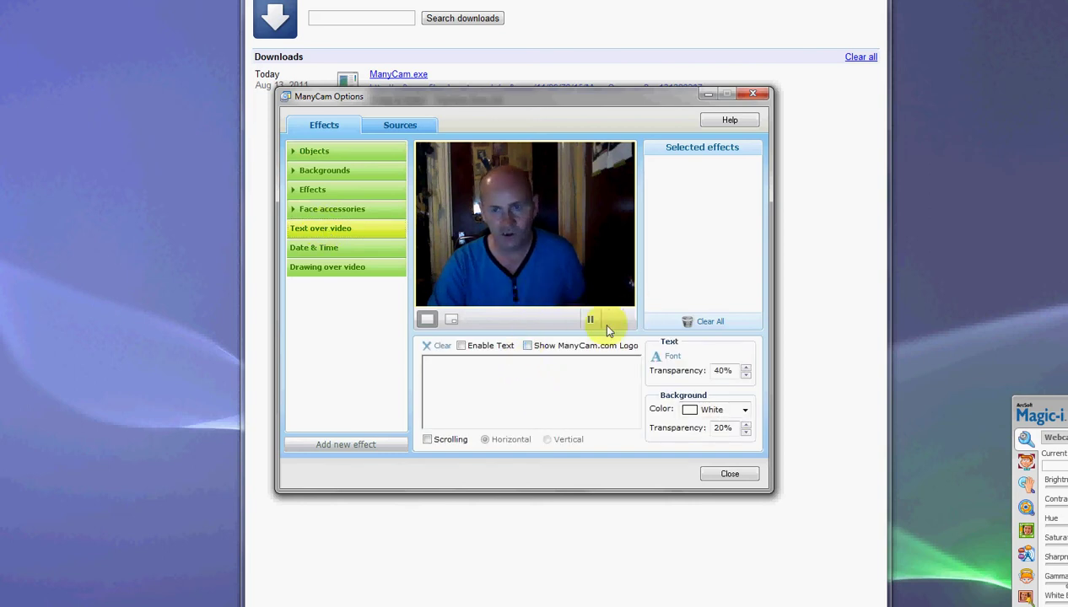
Close the ManyCam options window and search Google for 'blogtv'.
{"action": "left_click", "coordinate": [723, 477]}
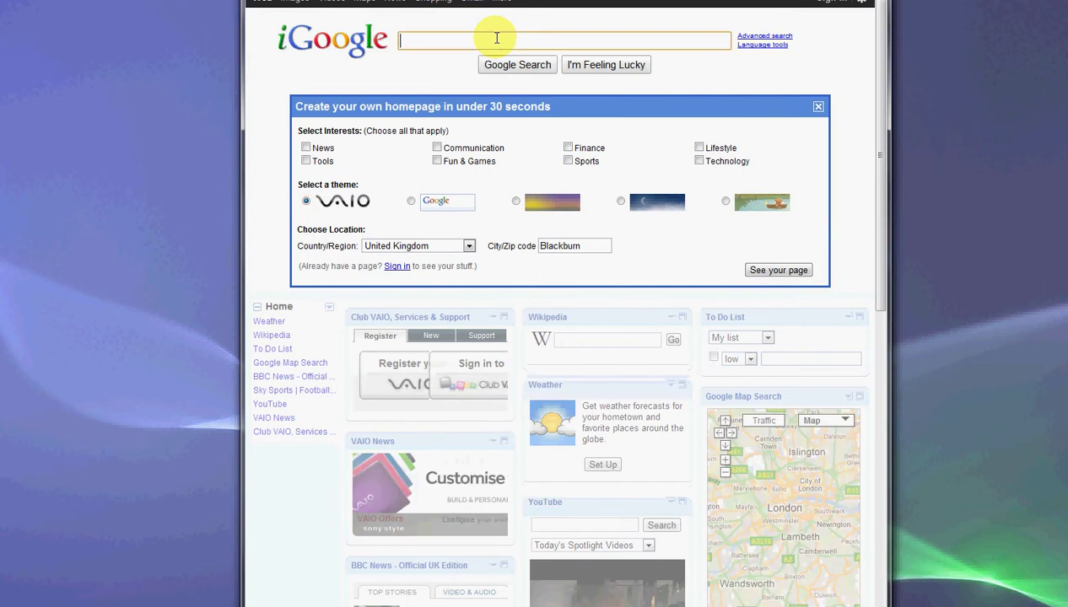
{"action": "type", "text": "blo"}
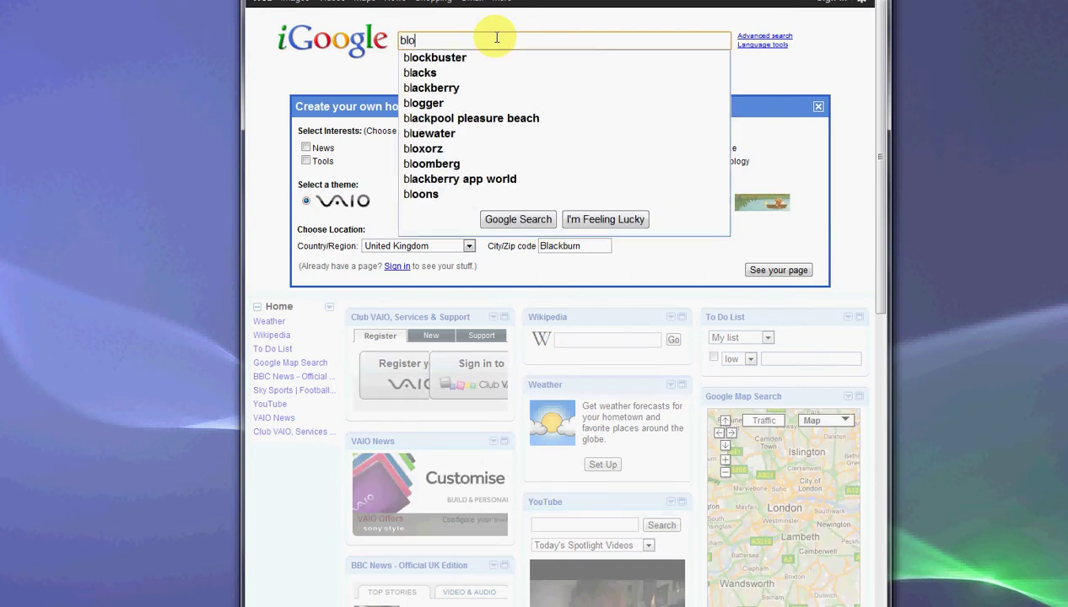
{"action": "type", "text": "gtv"}
{"action": "key", "text": "Return"}
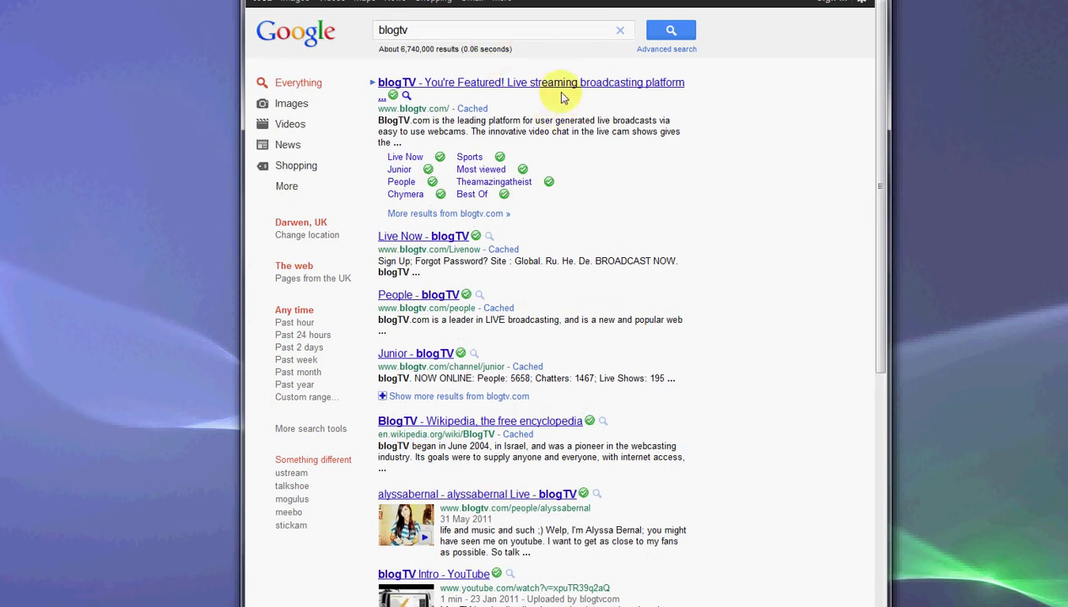
Open the blogTV site from the results and go to your own channel page.
{"action": "left_click", "coordinate": [552, 83]}
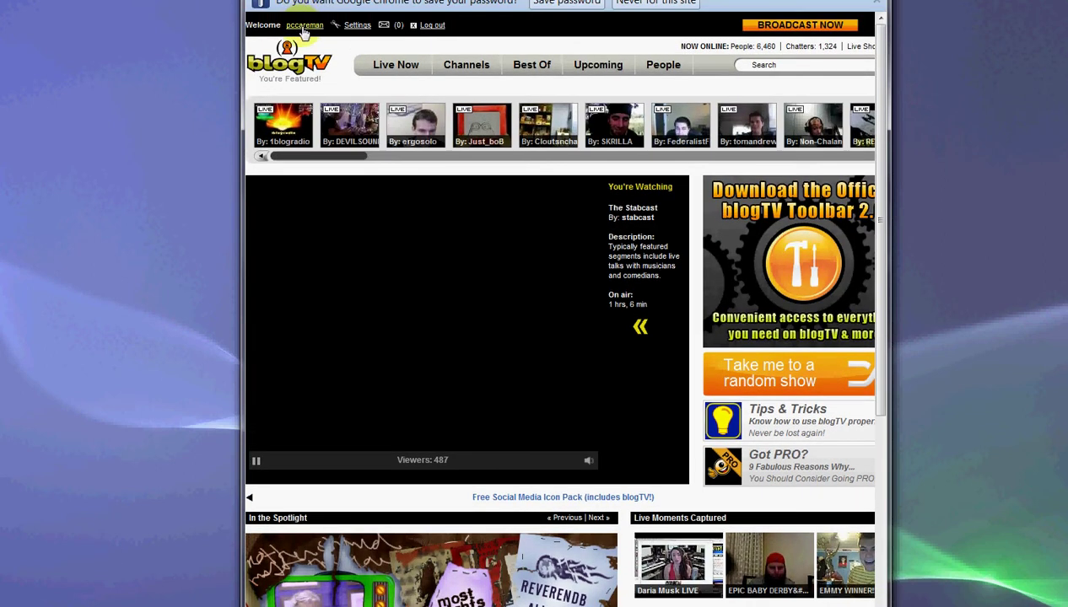
{"action": "left_click", "coordinate": [567, 3]}
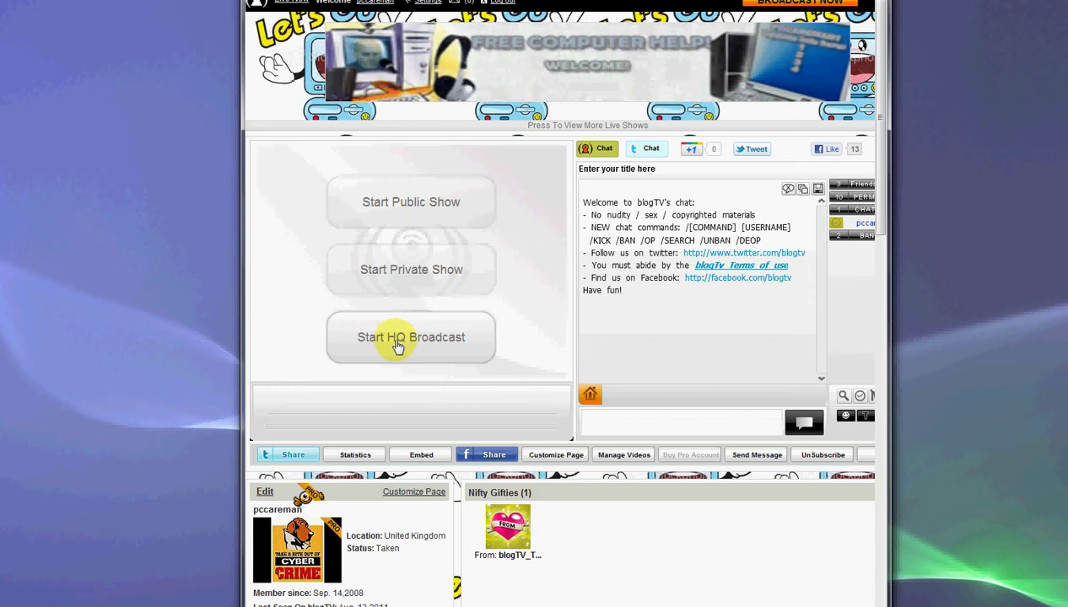
Open blogTV's high-quality broadcast instructions and sign in on Adobe's site with your Adobe ID and password.
{"action": "left_click", "coordinate": [398, 342]}
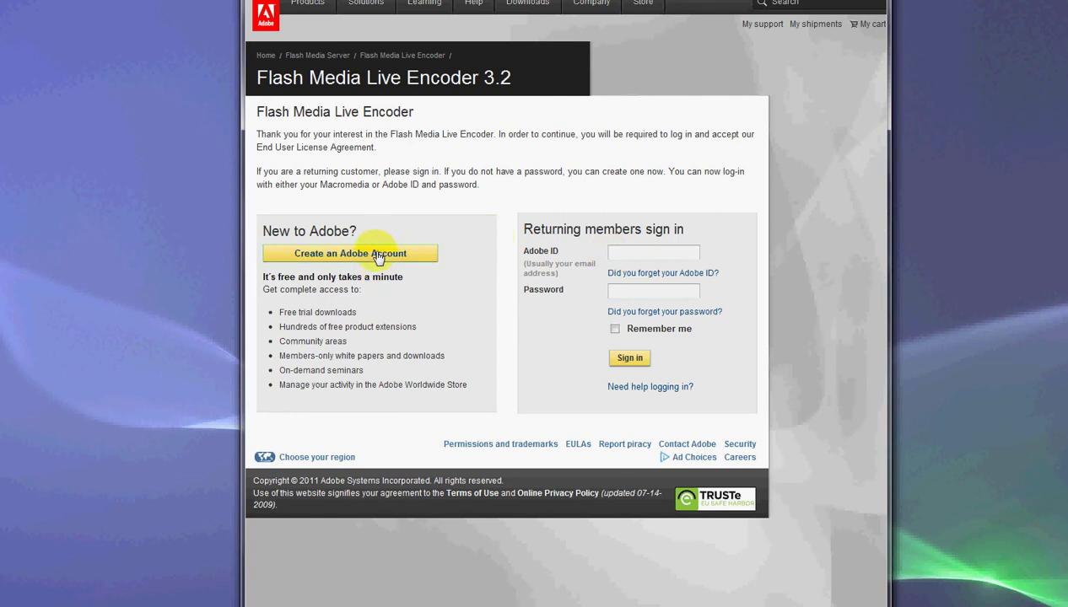
{"action": "left_click", "coordinate": [620, 257]}
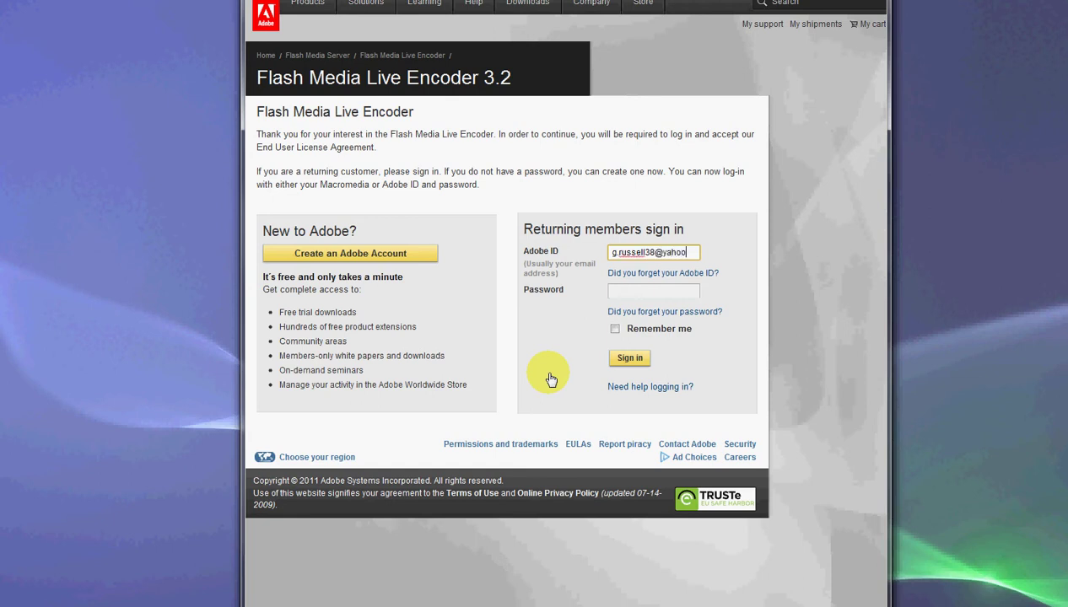
{"action": "type", "text": "m"}
{"action": "left_click", "coordinate": [653, 292]}
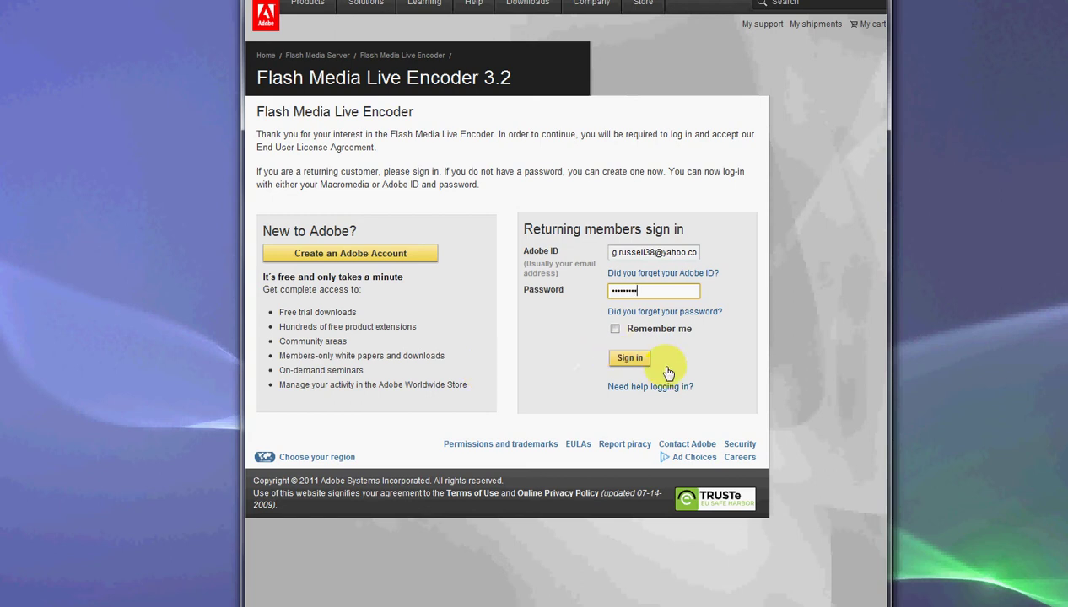
{"action": "left_click", "coordinate": [630, 360]}
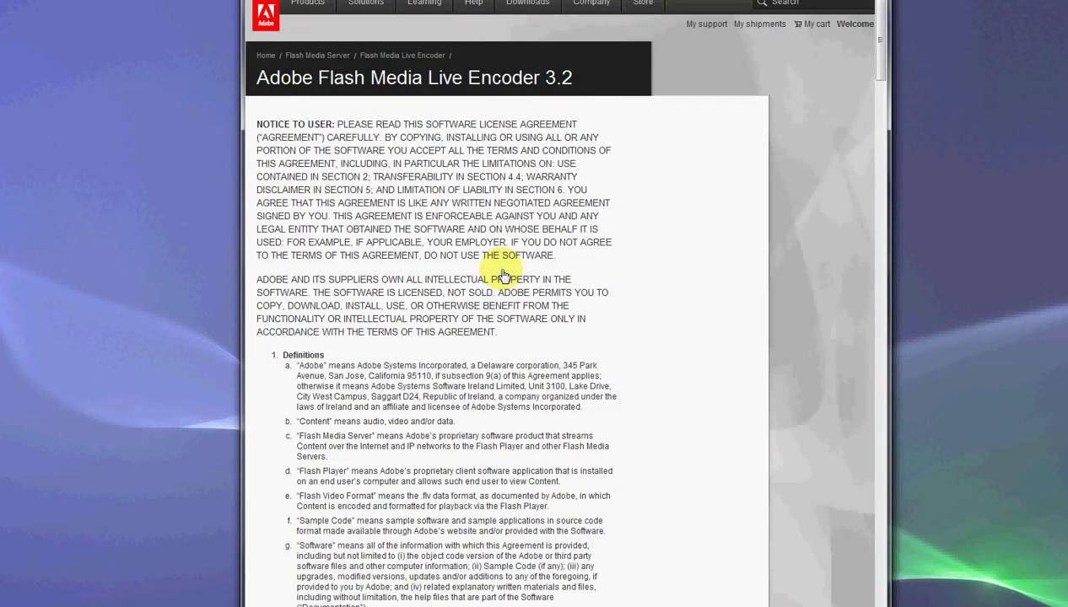
Agree to the Flash Media Live Encoder 3.2 licence, glance back at blogTV's instructions, then return.
{"action": "scroll", "coordinate": [591, 346], "scroll_direction": "down", "scroll_amount": 15}
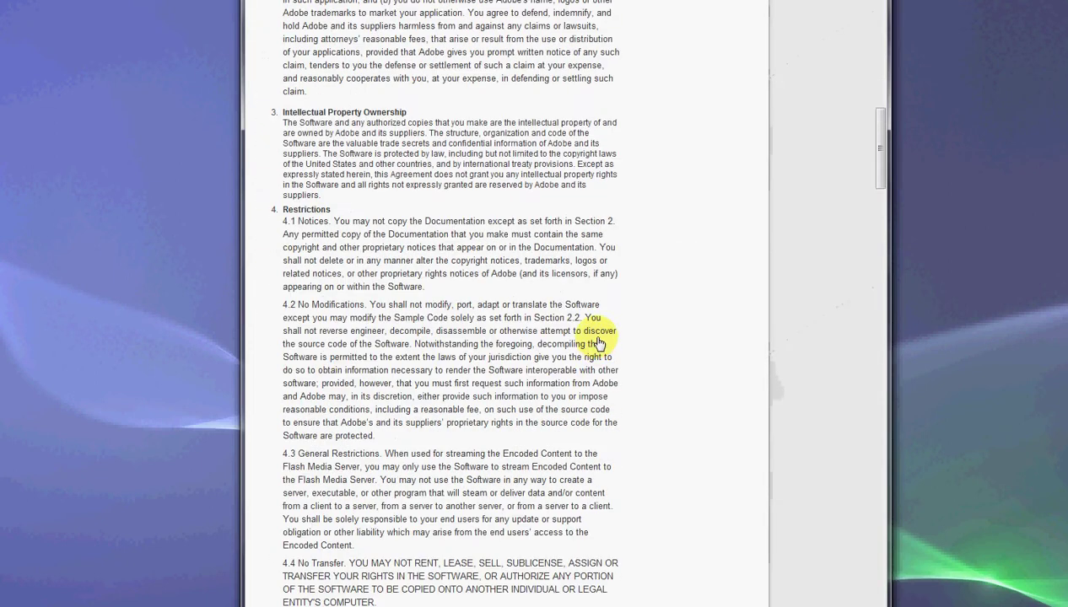
{"action": "scroll", "coordinate": [597, 338], "scroll_direction": "down", "scroll_amount": 20}
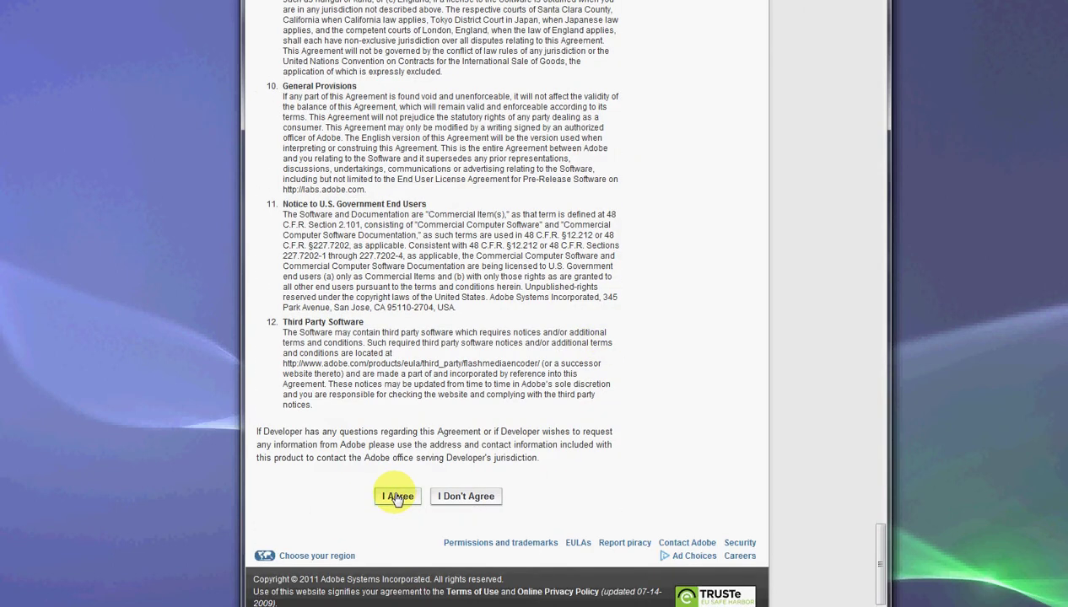
{"action": "left_click", "coordinate": [396, 502]}
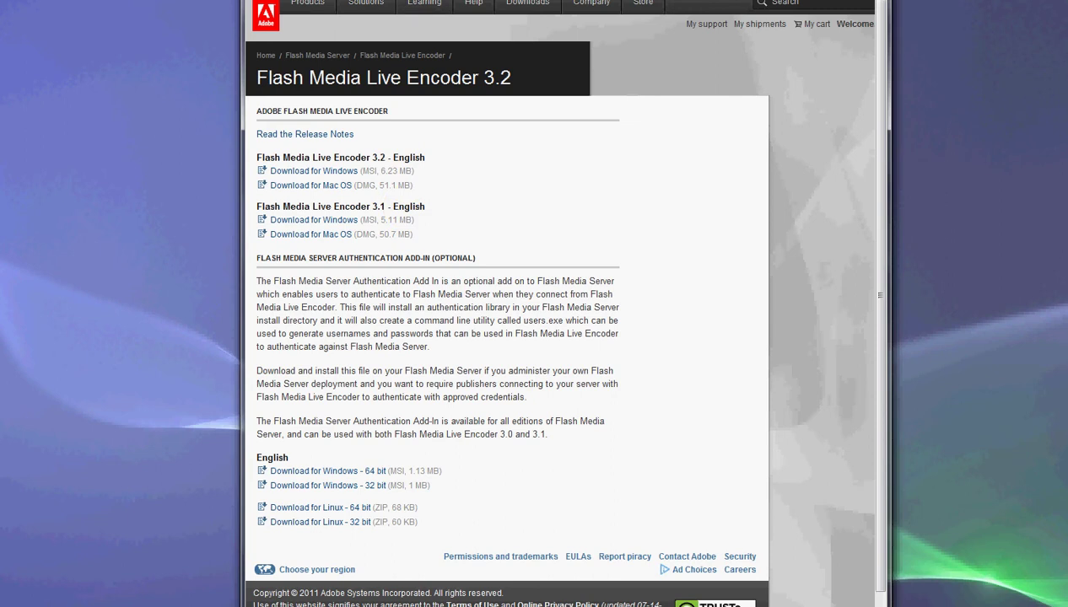
{"action": "key", "text": "alt+Left"}
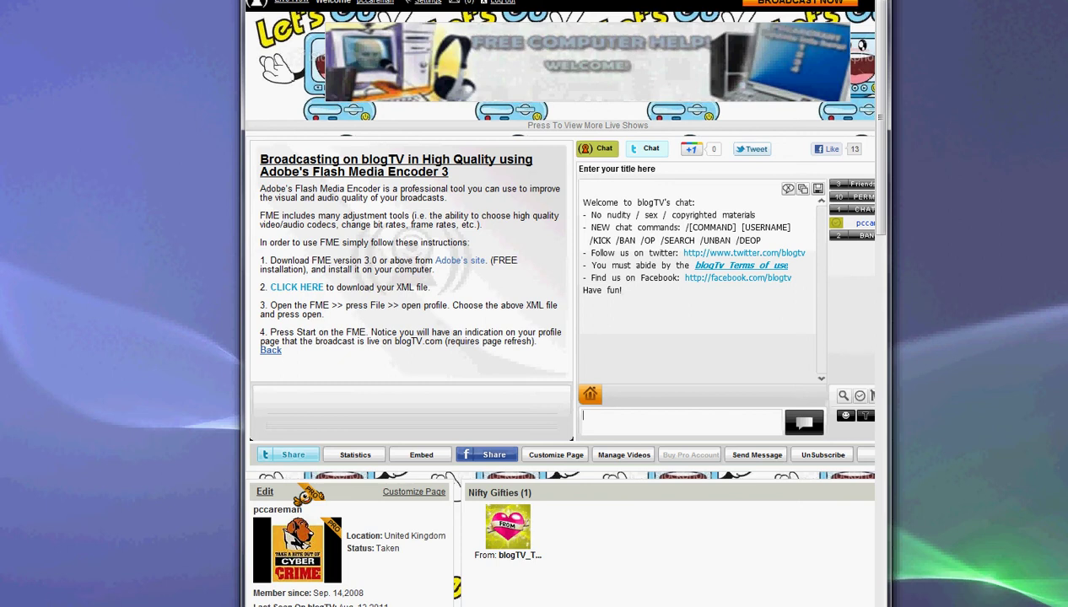
{"action": "key", "text": "alt+Right"}
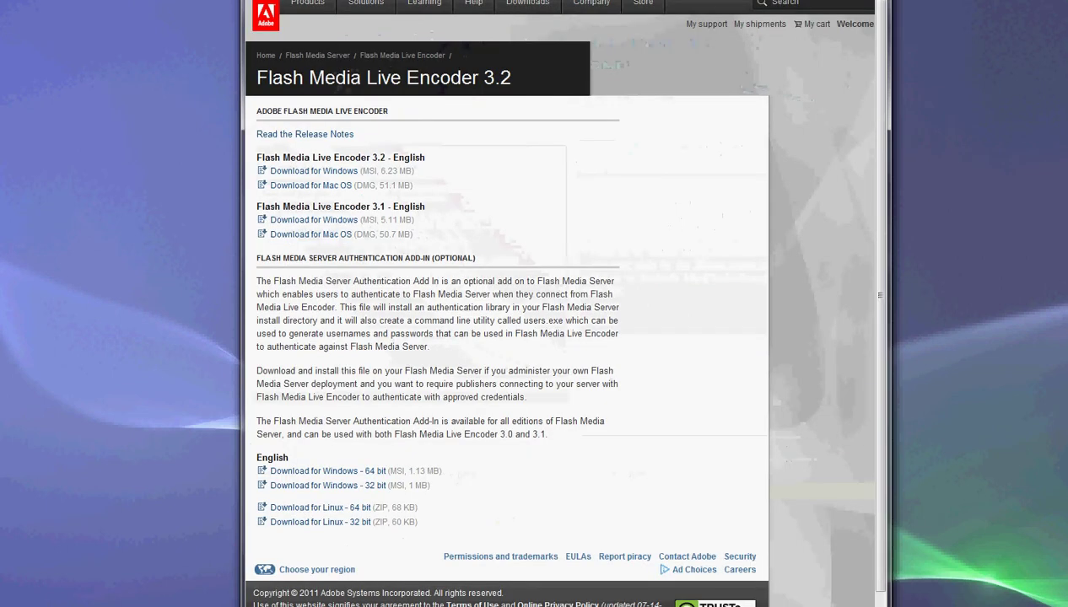
Download the Flash Media Live Encoder 3.2 Windows MSI and the blogTV XML profile, then view both in Downloads.
{"action": "left_click", "coordinate": [340, 171]}
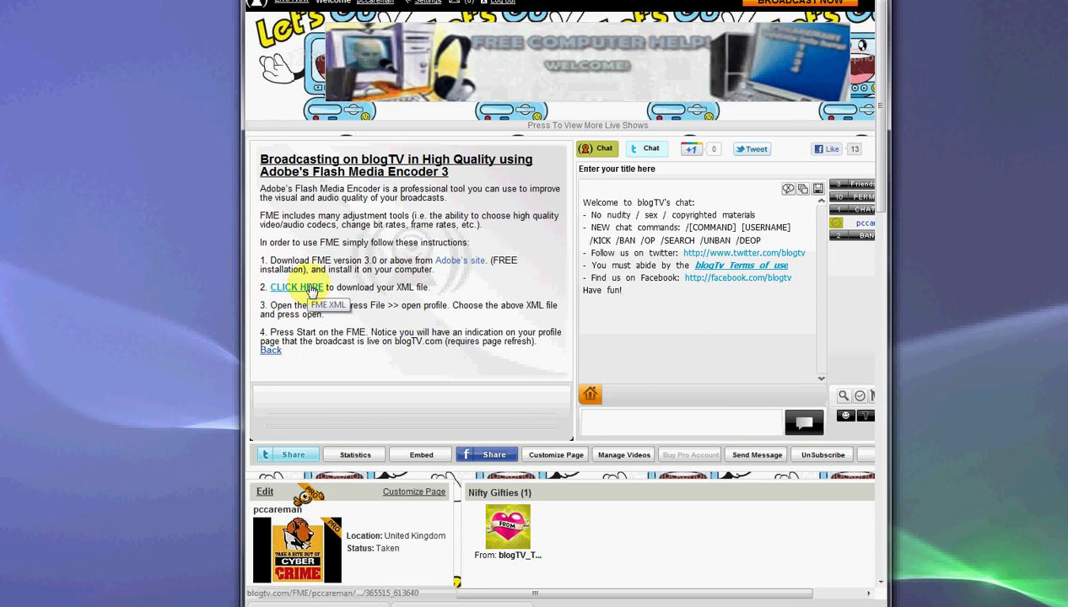
{"action": "left_click", "coordinate": [314, 290]}
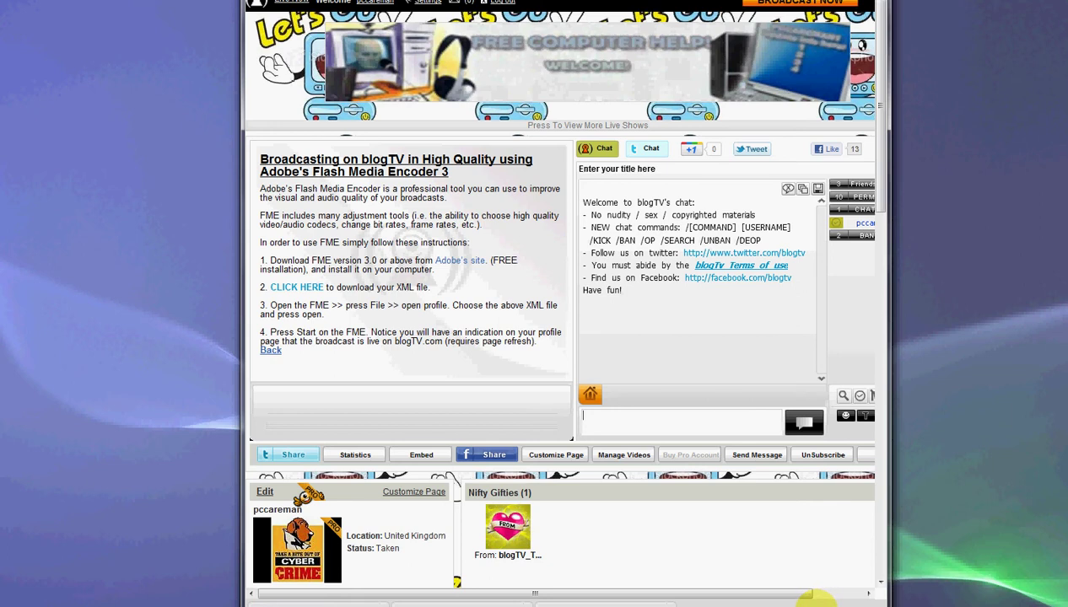
{"action": "left_click", "coordinate": [819, 601]}
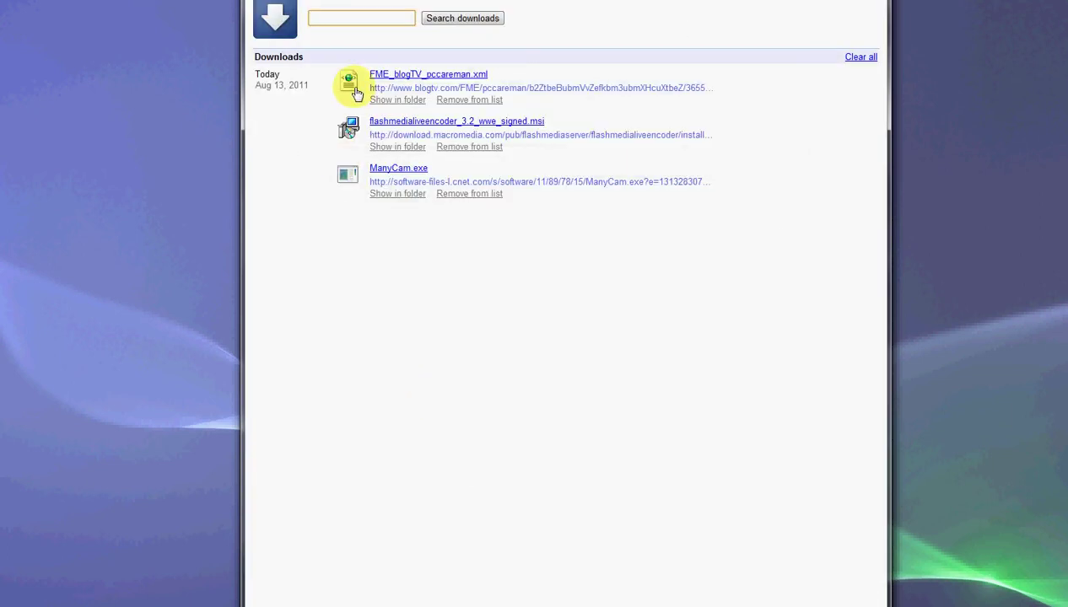
Run flashmedialiveencoder_3.2_wwe_signed.msi, accept the licence, enable shortcuts, and install to the default folder.
{"action": "left_click", "coordinate": [450, 122]}
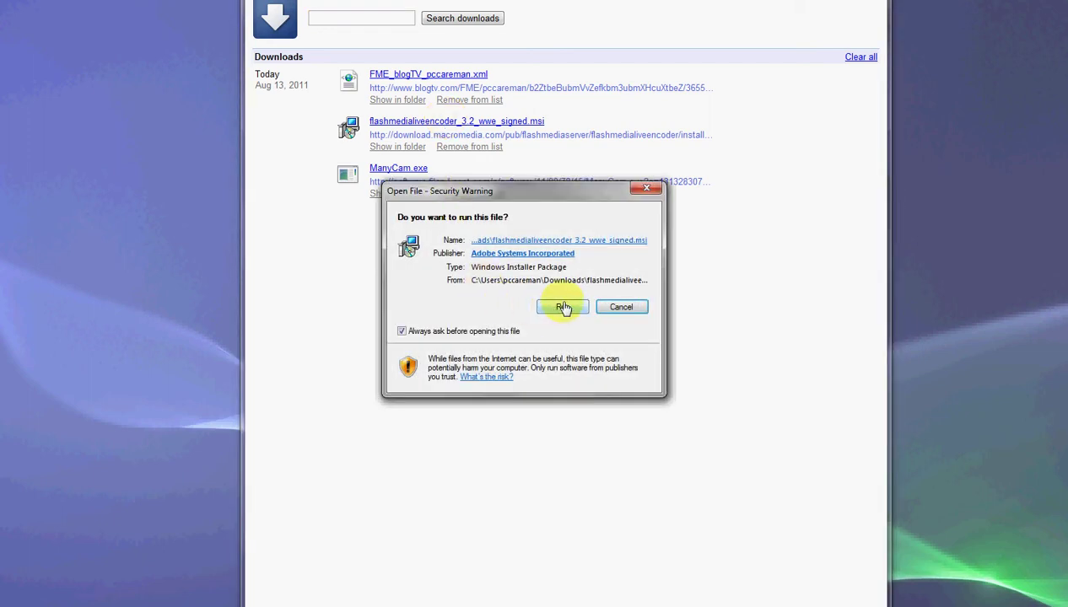
{"action": "left_click", "coordinate": [562, 310]}
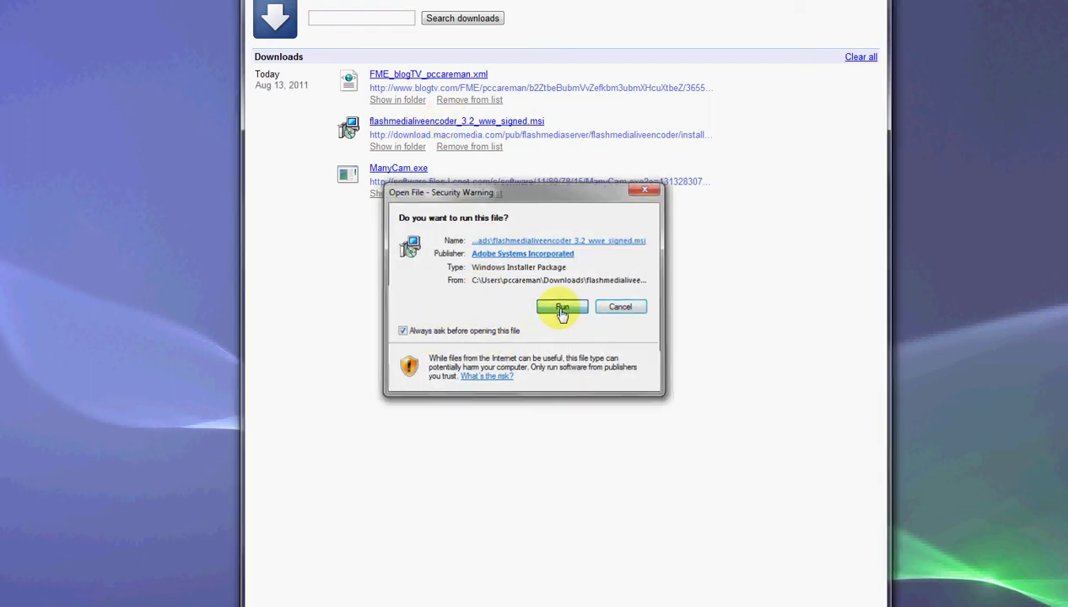
{"action": "left_click", "coordinate": [560, 374]}
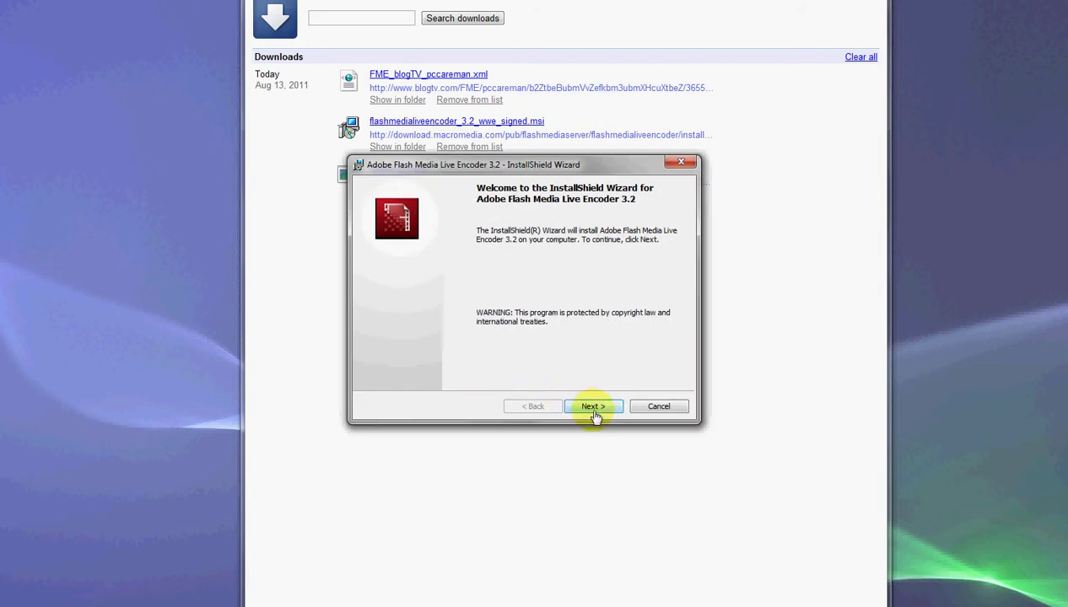
{"action": "left_click", "coordinate": [595, 408]}
{"action": "left_click", "coordinate": [431, 356]}
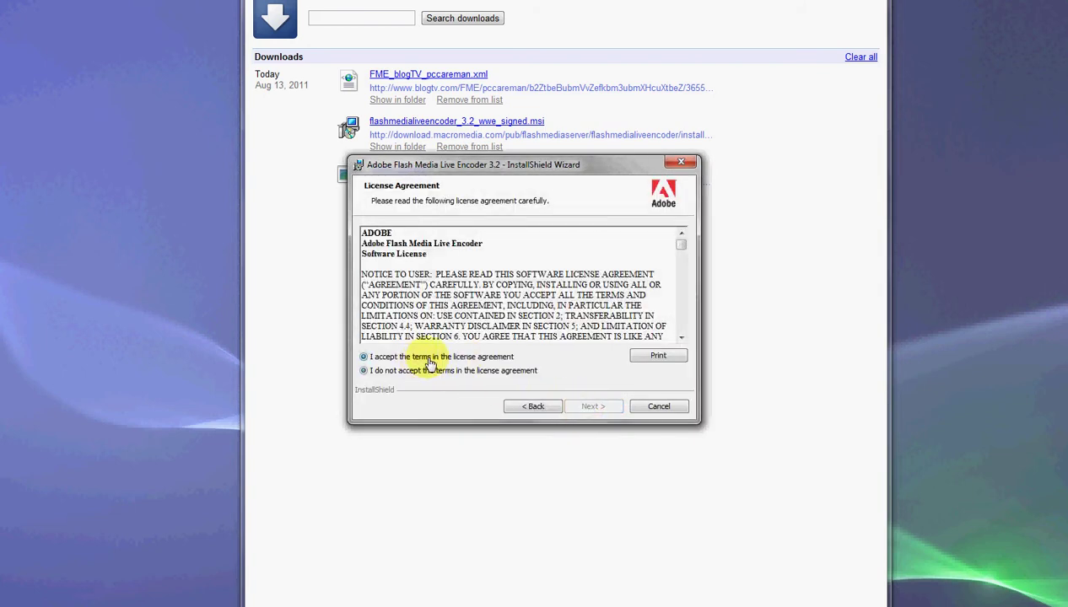
{"action": "left_click", "coordinate": [593, 407]}
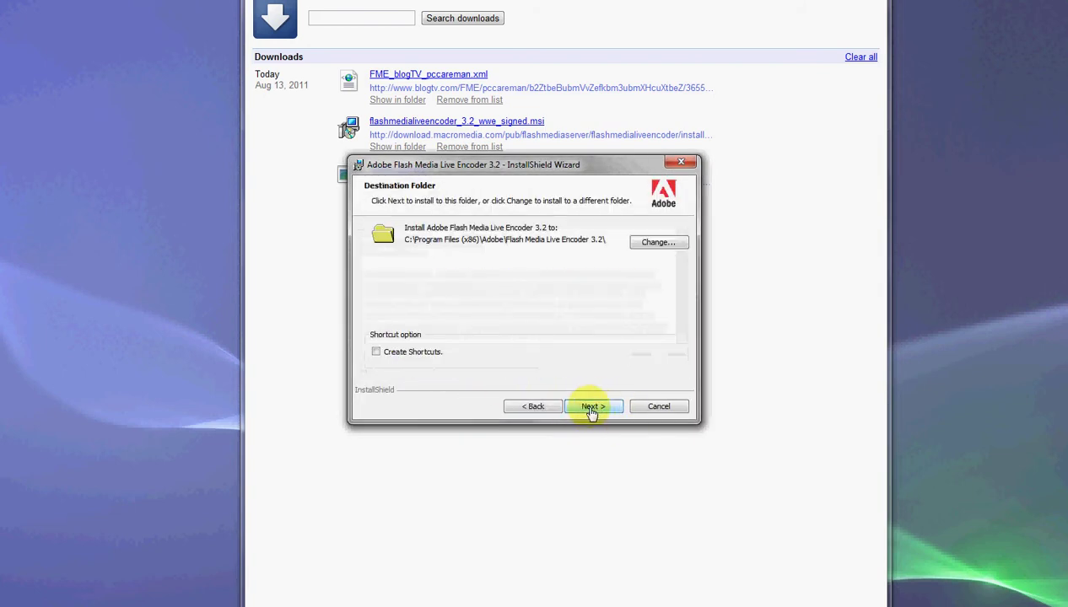
{"action": "left_click", "coordinate": [376, 353]}
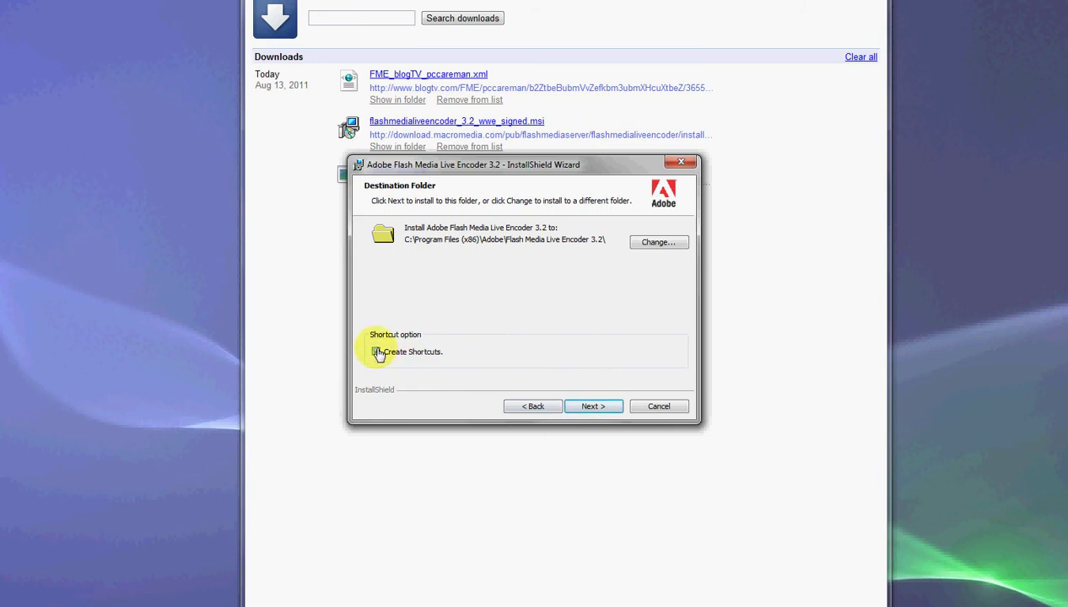
{"action": "left_click", "coordinate": [594, 409]}
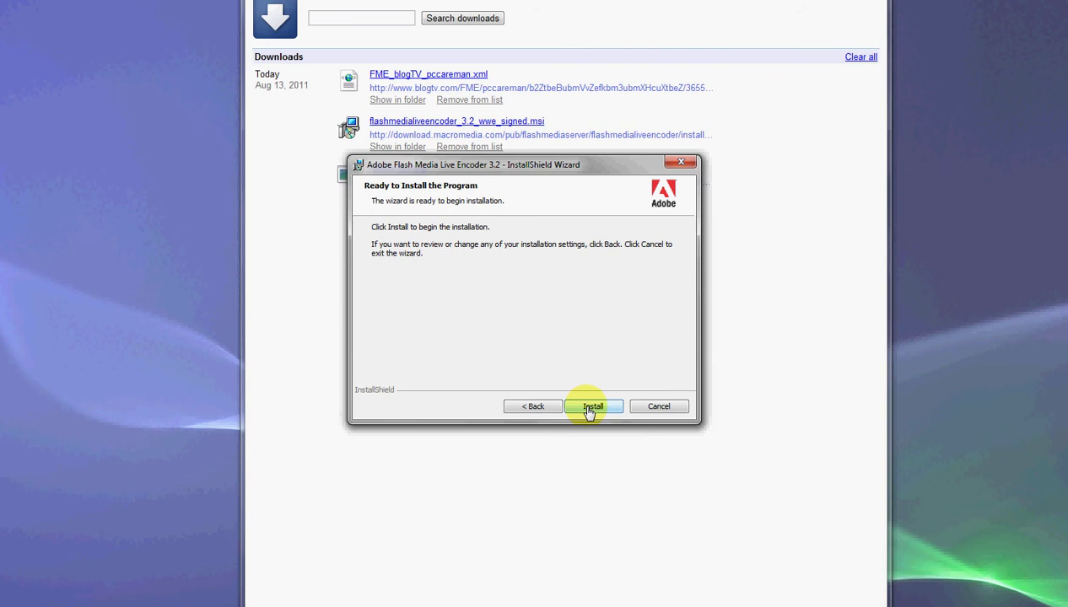
{"action": "left_click", "coordinate": [591, 409]}
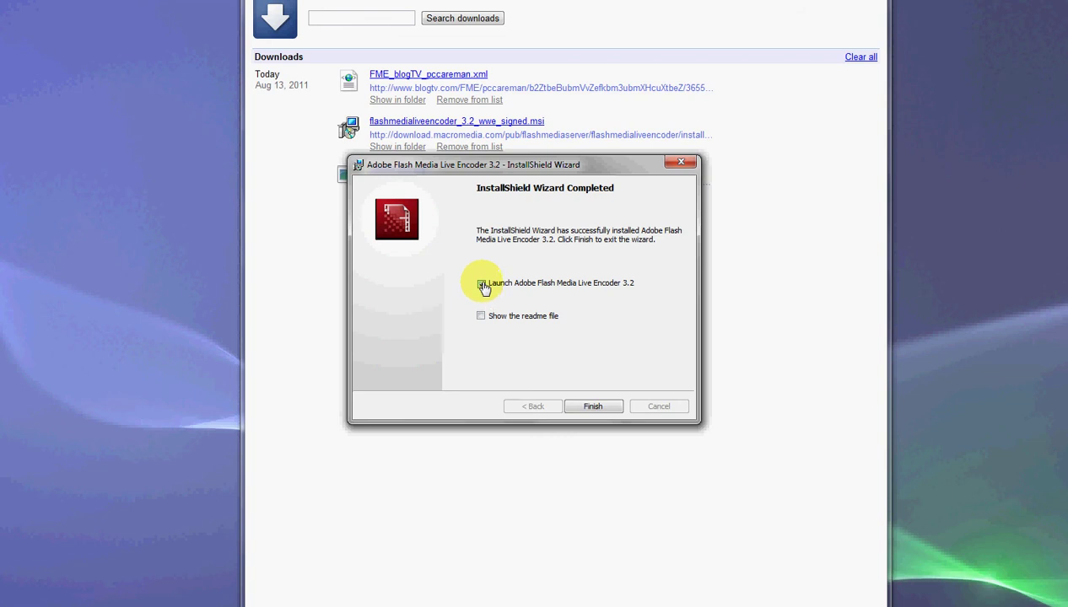
Launch Flash Media Live Encoder 3.2 from the installer and permanently decline the product improvement program.
{"action": "left_click", "coordinate": [592, 408]}
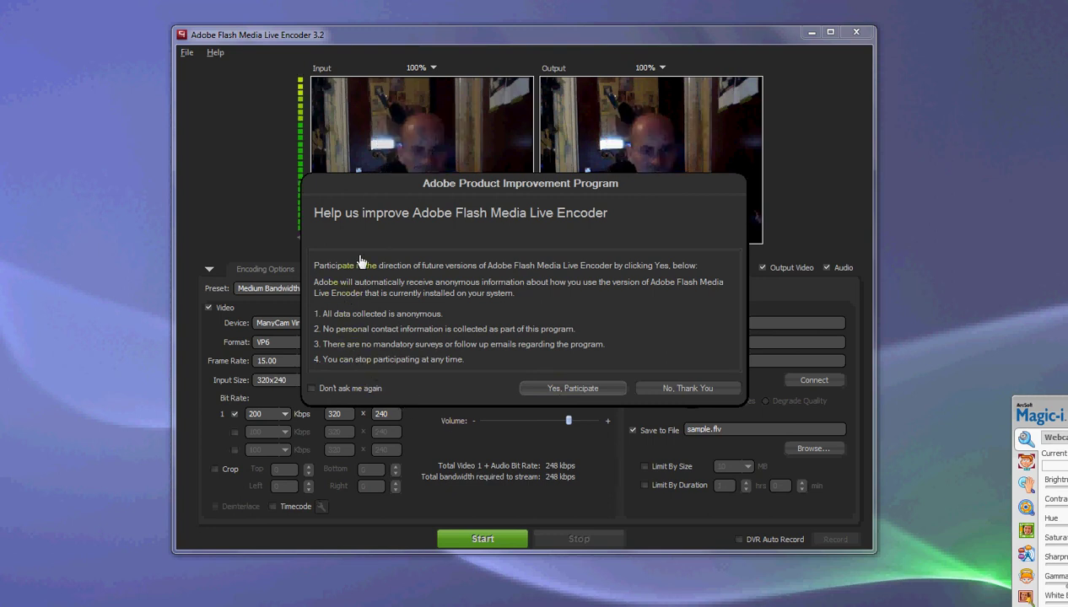
{"action": "left_click", "coordinate": [312, 390]}
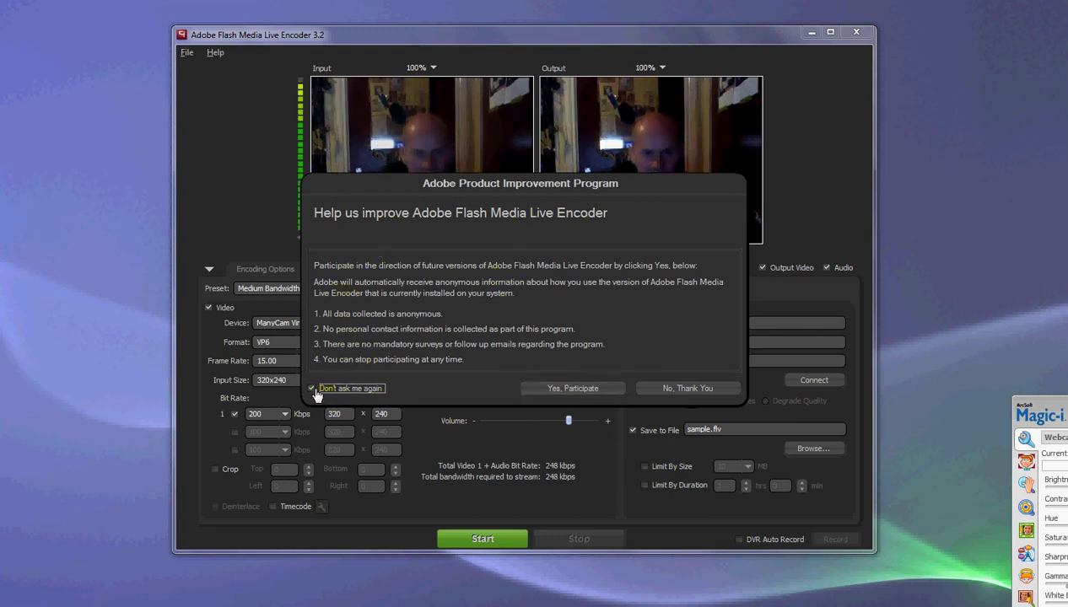
{"action": "left_click", "coordinate": [666, 391]}
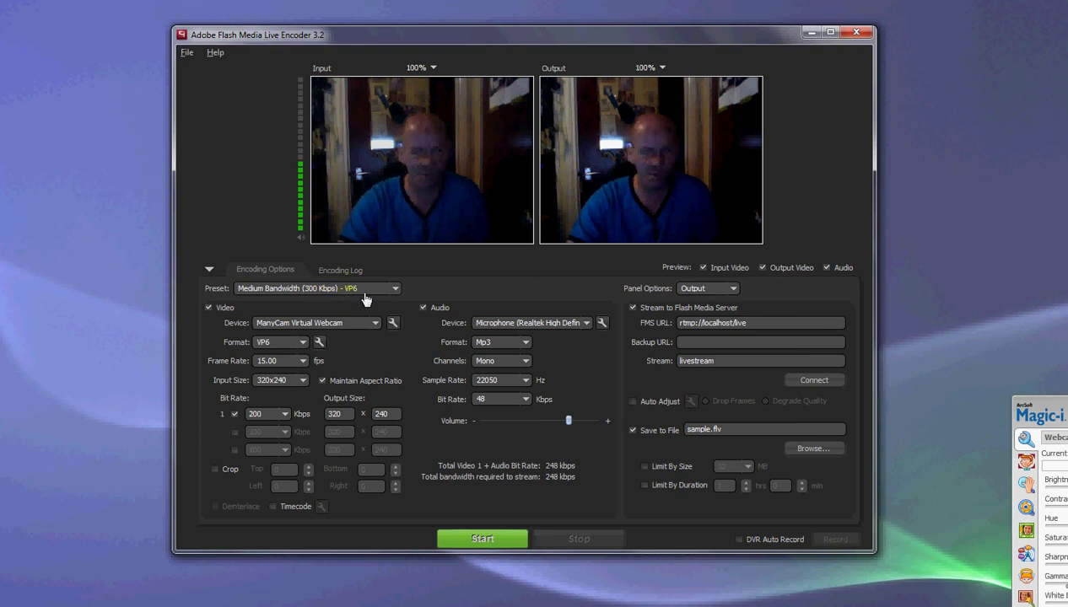
Change the video format from VP6 to H.264, then select the 'livestream' stream name.
{"action": "left_click", "coordinate": [302, 342]}
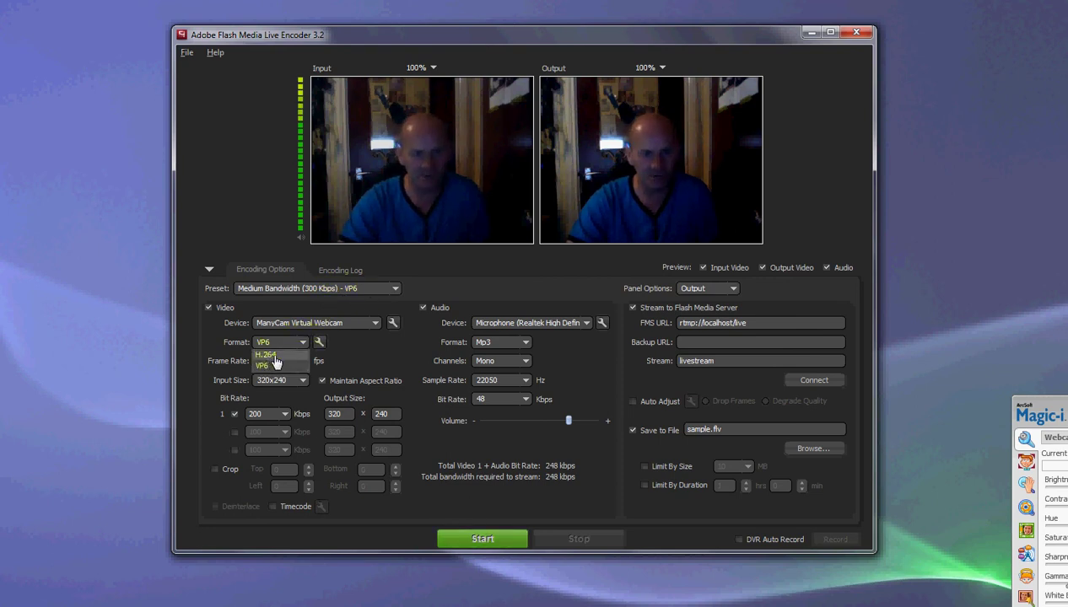
{"action": "left_click", "coordinate": [275, 359]}
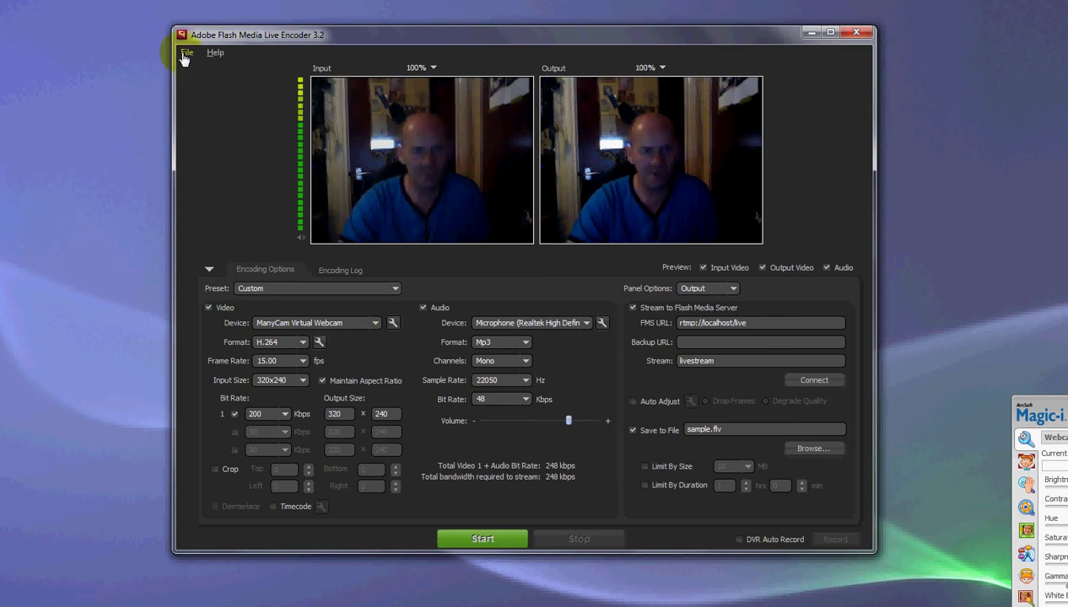
{"action": "double_click", "coordinate": [705, 362]}
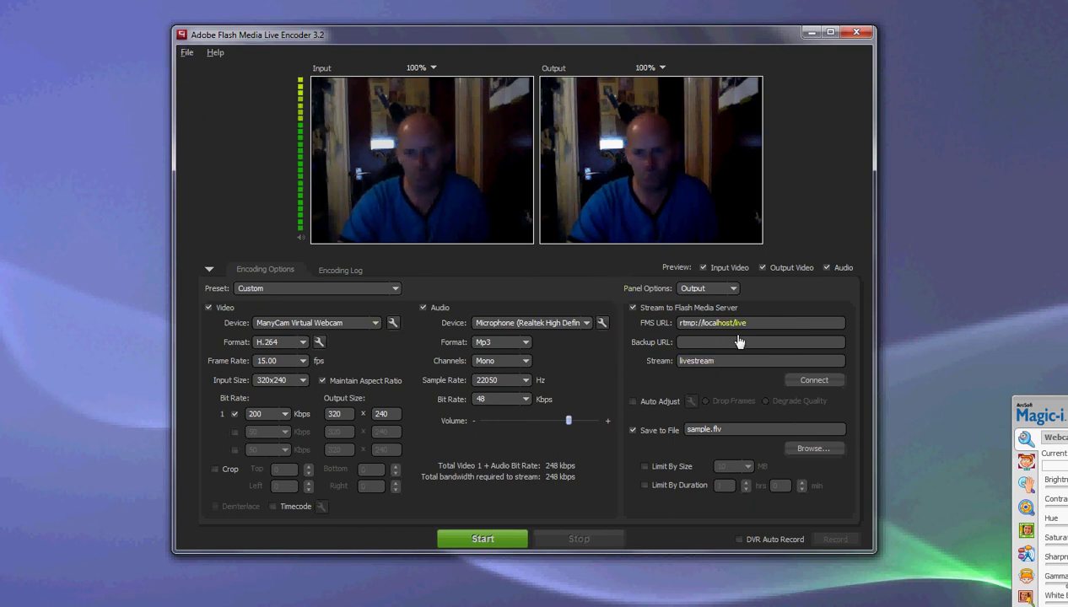
Start Open Profile from the File menu and browse into the C drive.
{"action": "left_click", "coordinate": [185, 56]}
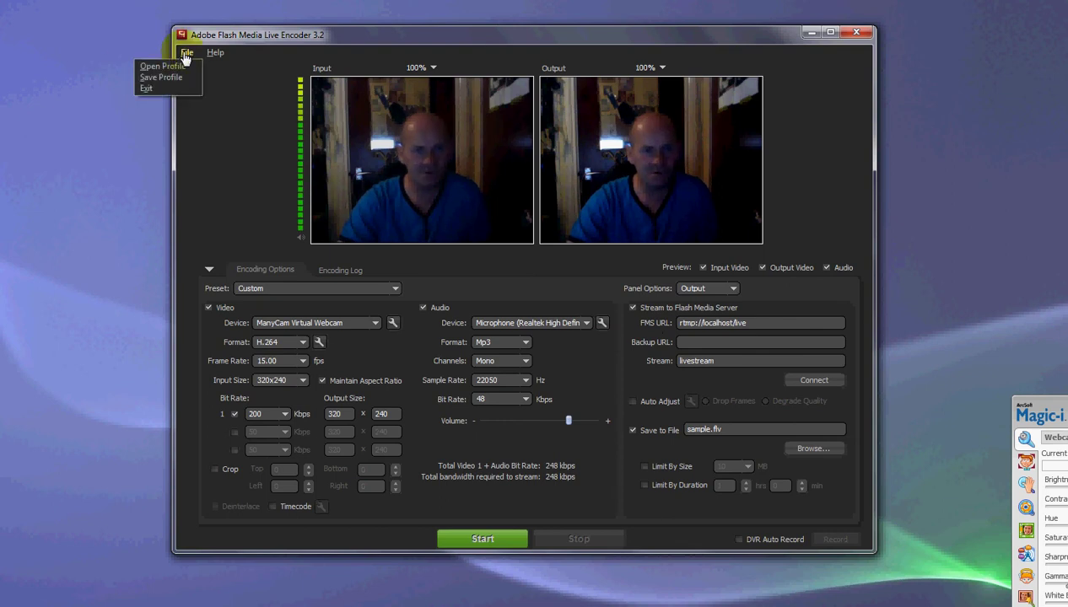
{"action": "left_click", "coordinate": [163, 66]}
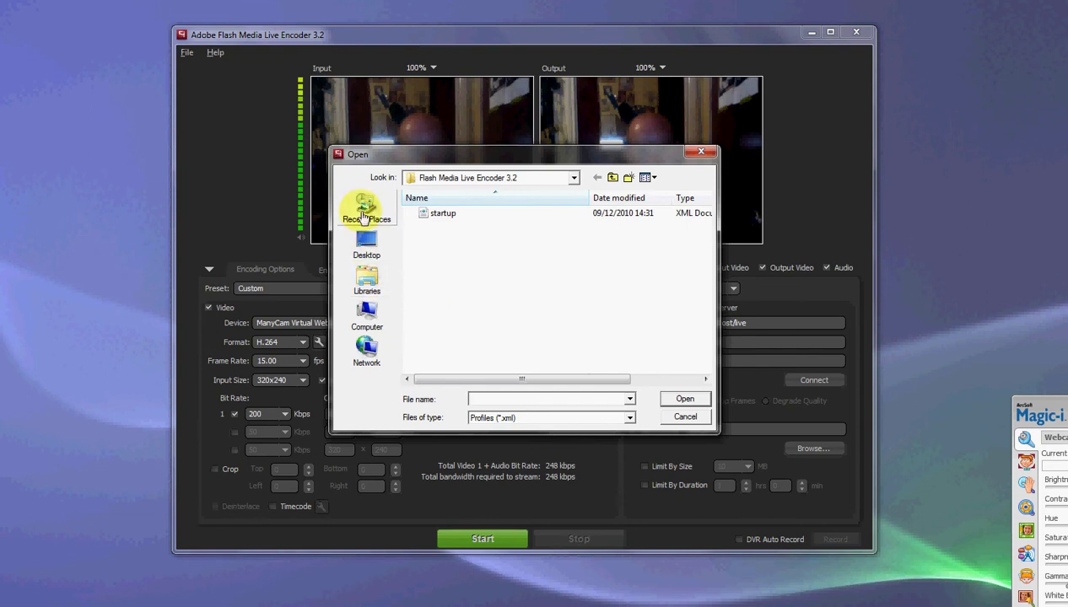
{"action": "left_click", "coordinate": [369, 321]}
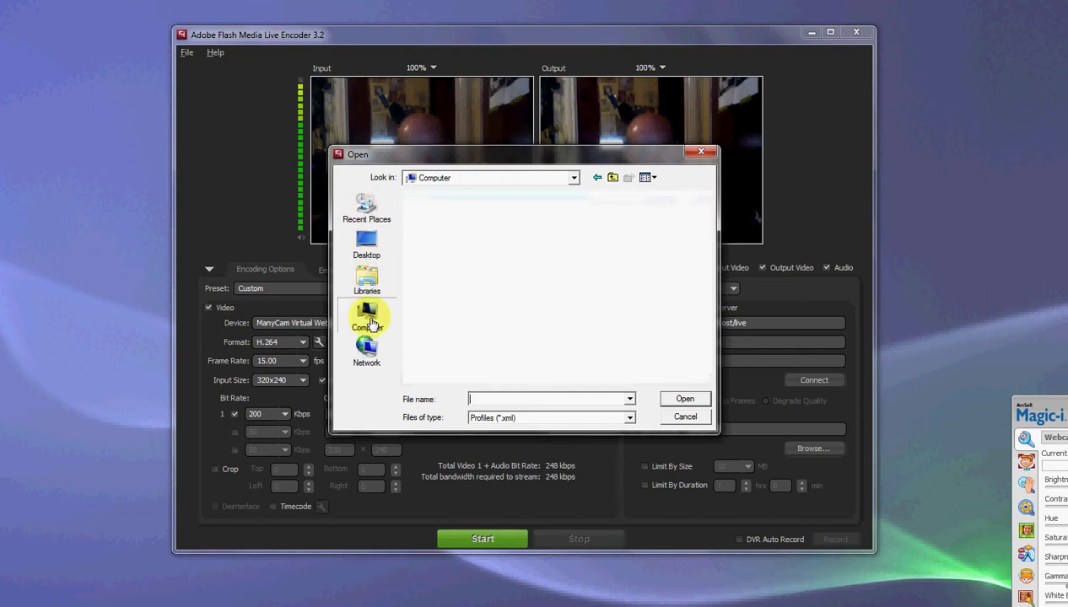
{"action": "double_click", "coordinate": [447, 234]}
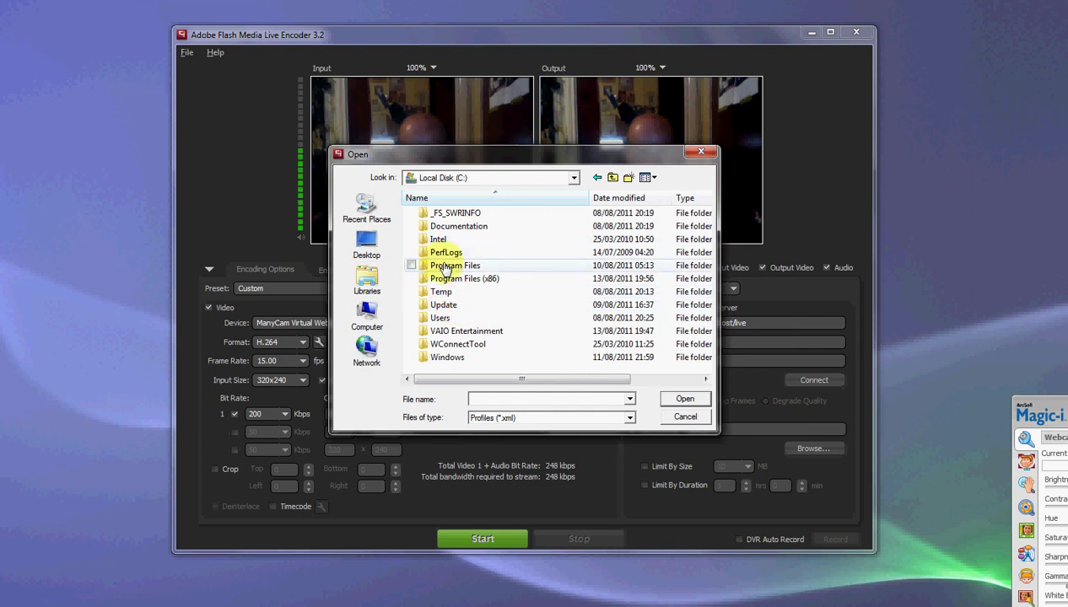
{"action": "scroll", "coordinate": [496, 329], "scroll_direction": "right", "scroll_amount": 3}
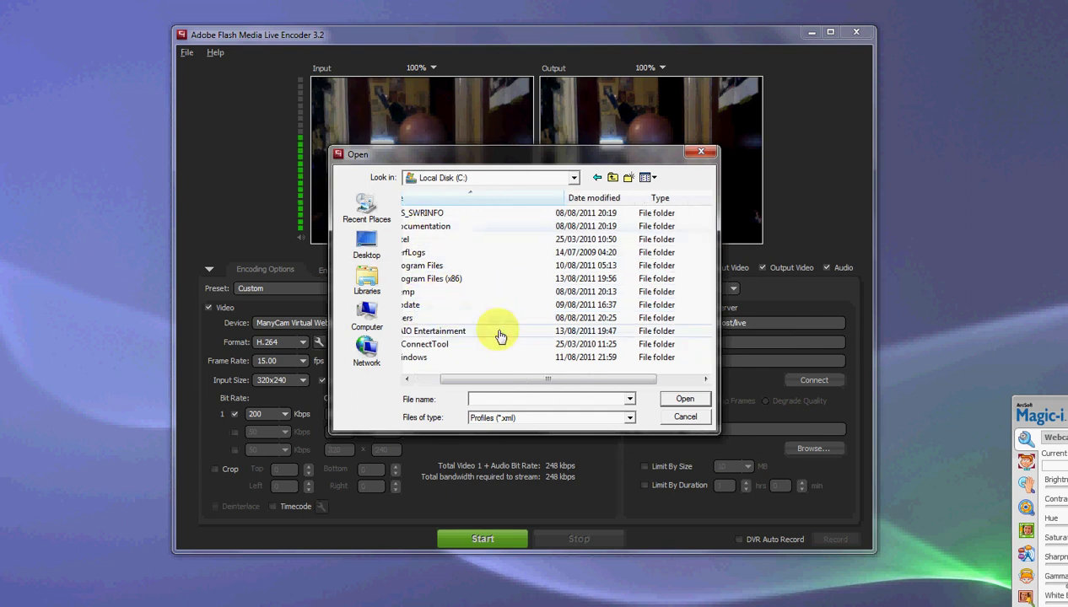
{"action": "scroll", "coordinate": [473, 325], "scroll_direction": "left", "scroll_amount": 2}
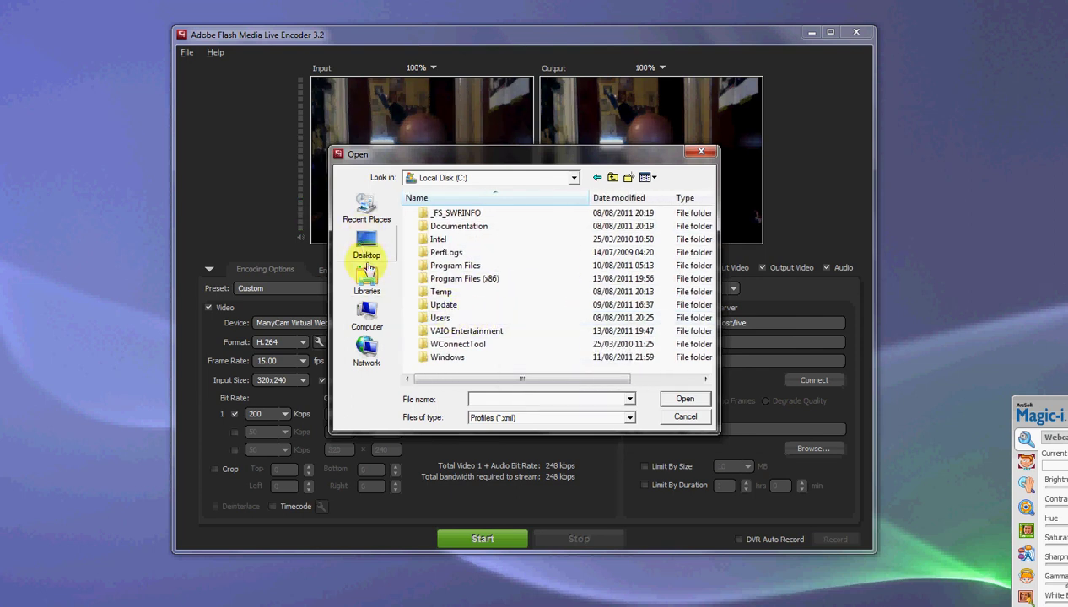
{"action": "left_click", "coordinate": [369, 321]}
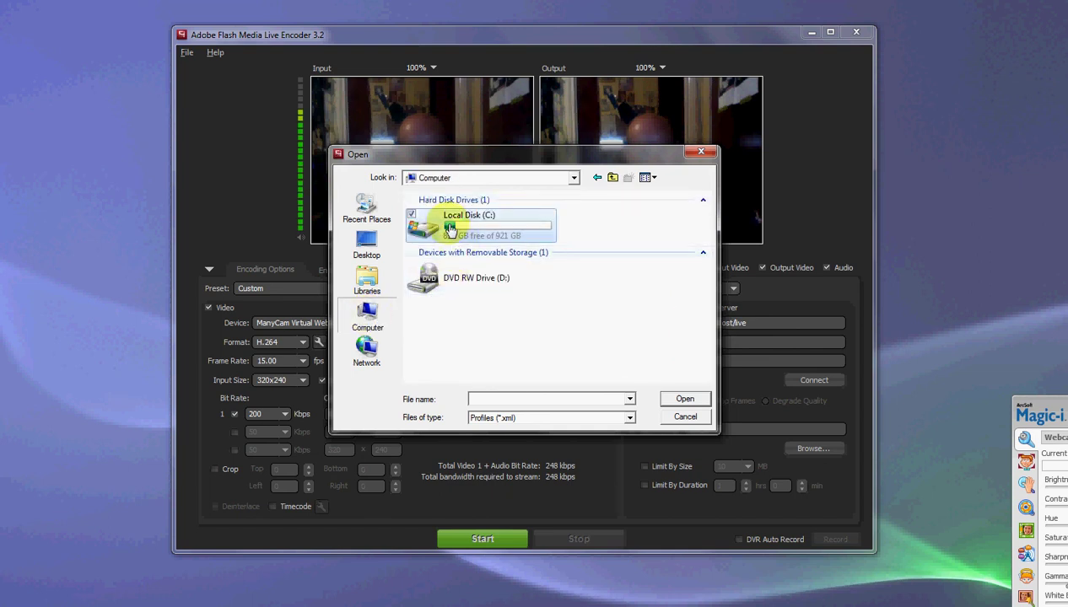
{"action": "double_click", "coordinate": [430, 215]}
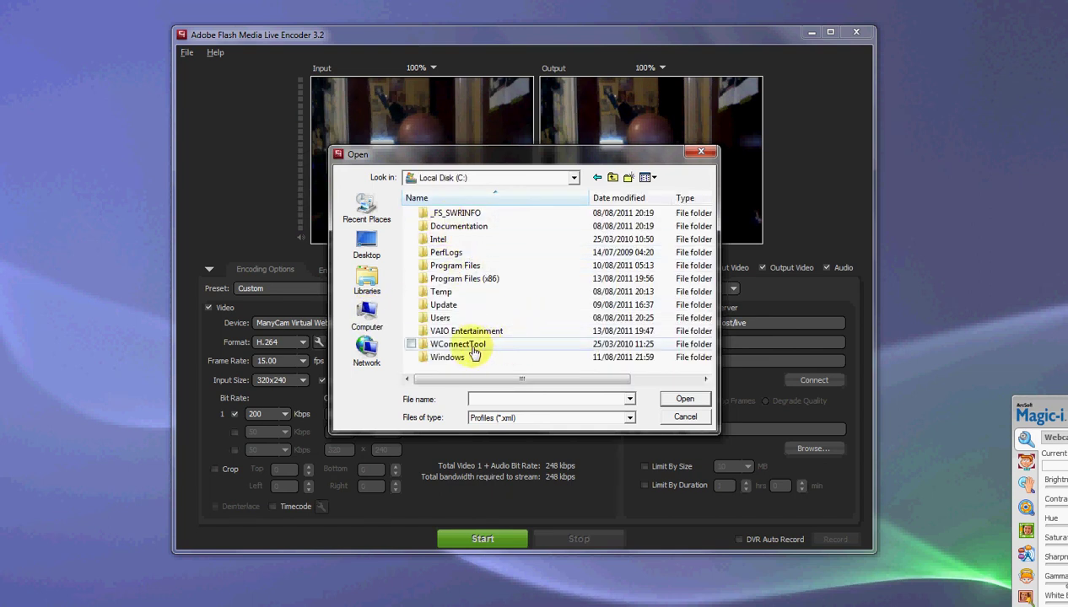
Go through Users and the home folder to Downloads and load the FME blogTV XML profile.
{"action": "left_click", "coordinate": [441, 319]}
{"action": "double_click", "coordinate": [441, 319]}
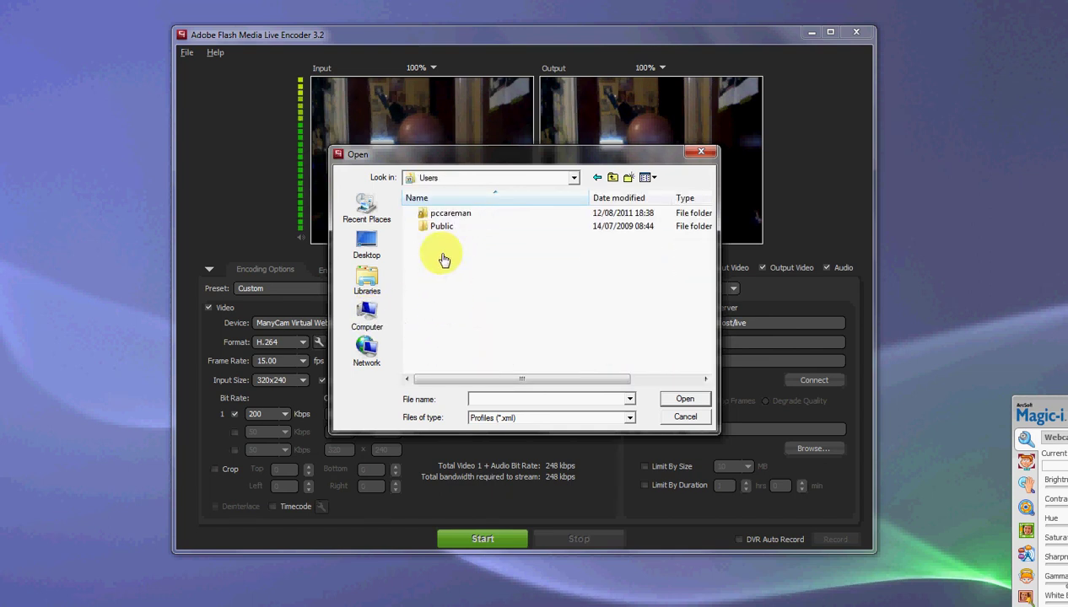
{"action": "double_click", "coordinate": [441, 213]}
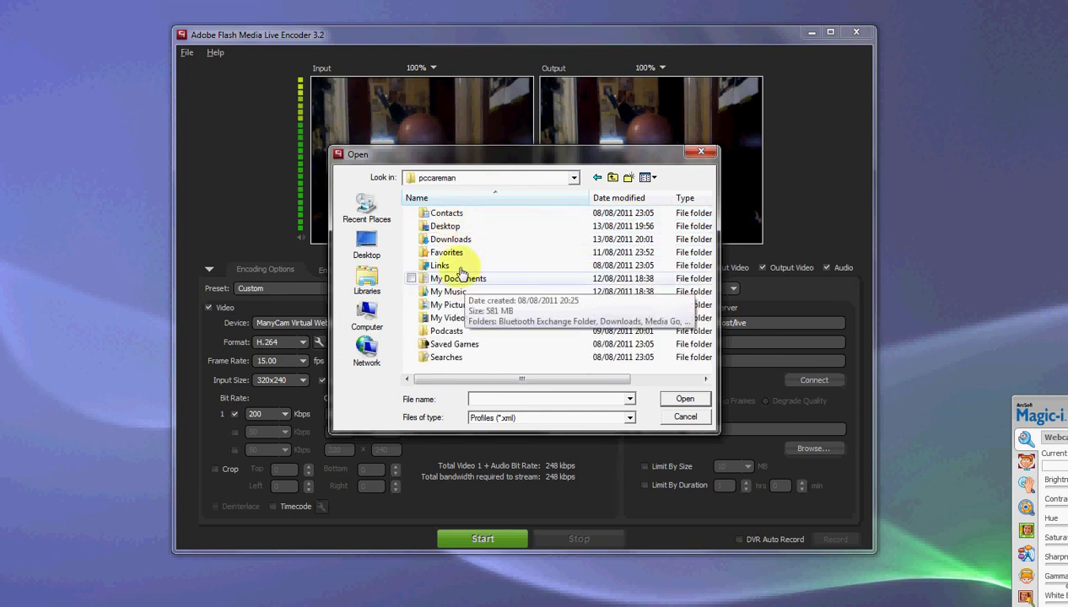
{"action": "left_click", "coordinate": [461, 241]}
{"action": "double_click", "coordinate": [461, 241]}
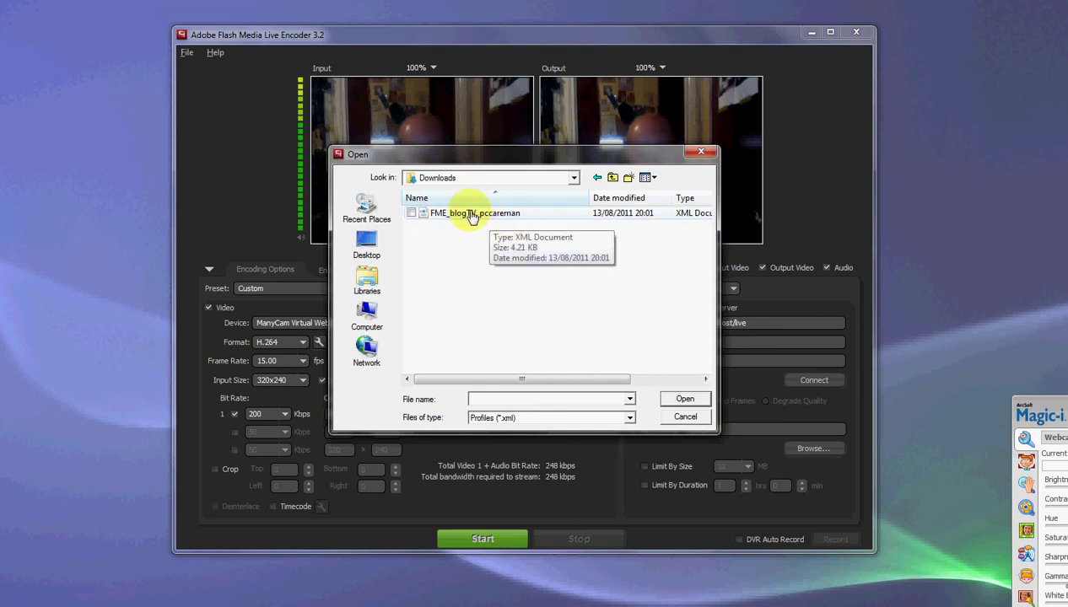
{"action": "double_click", "coordinate": [471, 215]}
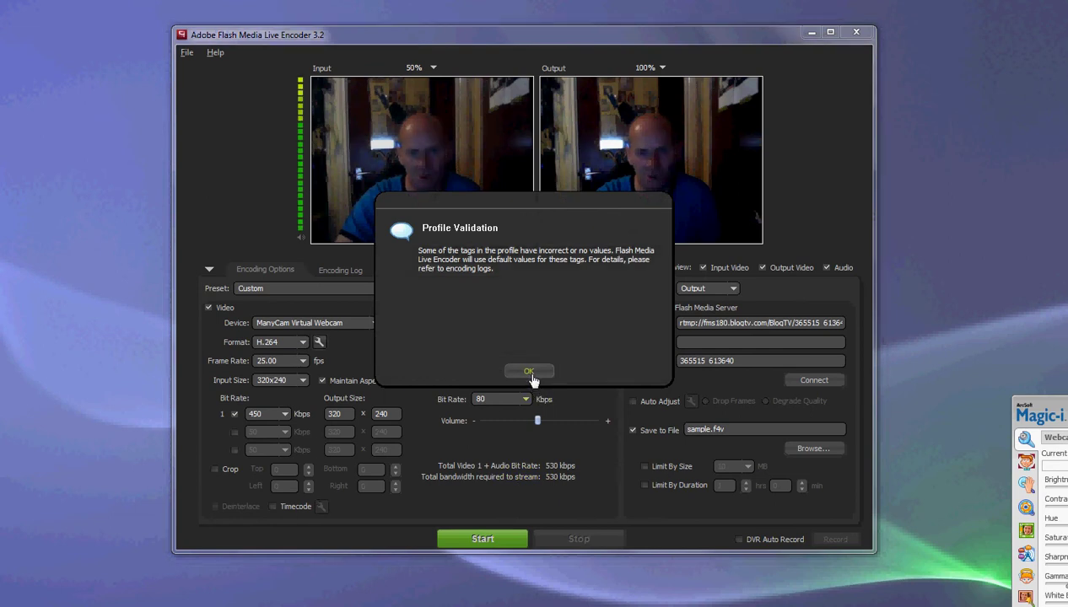
Dismiss the profile validation warning and set the video bit rate to 2500 Kbps.
{"action": "left_click", "coordinate": [529, 375]}
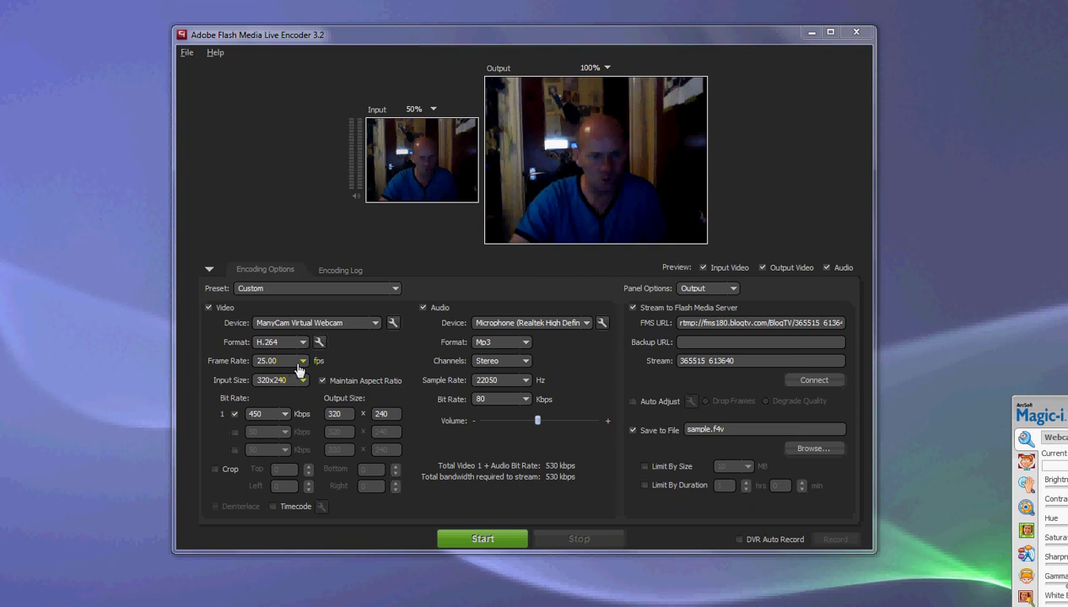
{"action": "left_click", "coordinate": [287, 416]}
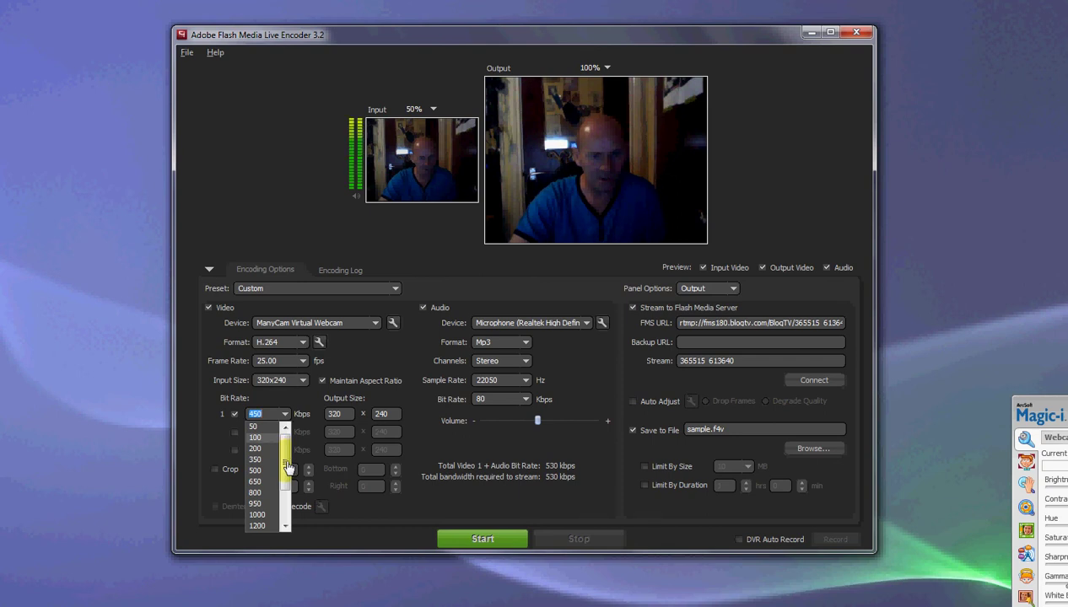
{"action": "left_click_drag", "start_coordinate": [288, 466], "coordinate": [292, 500]}
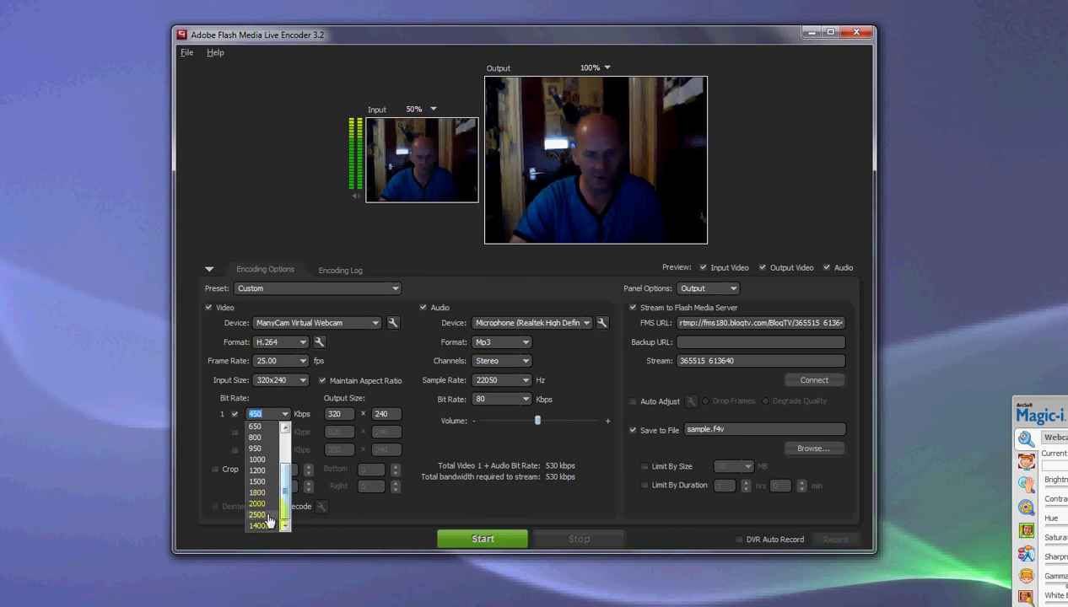
{"action": "left_click", "coordinate": [267, 516]}
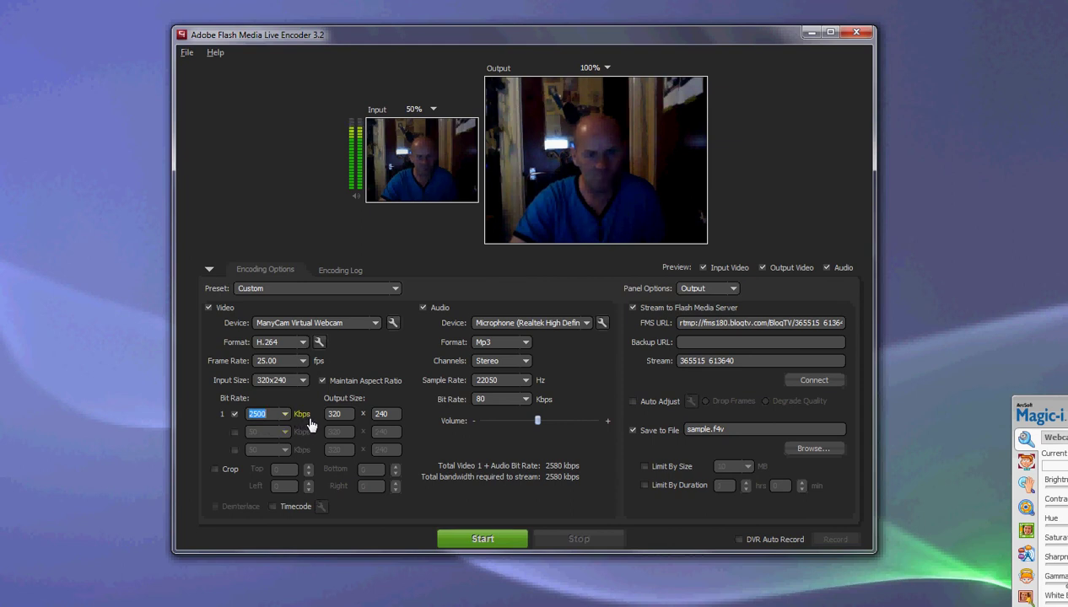
Change the video frame rate from 25.00 to 29.97 fps.
{"action": "left_click", "coordinate": [304, 364]}
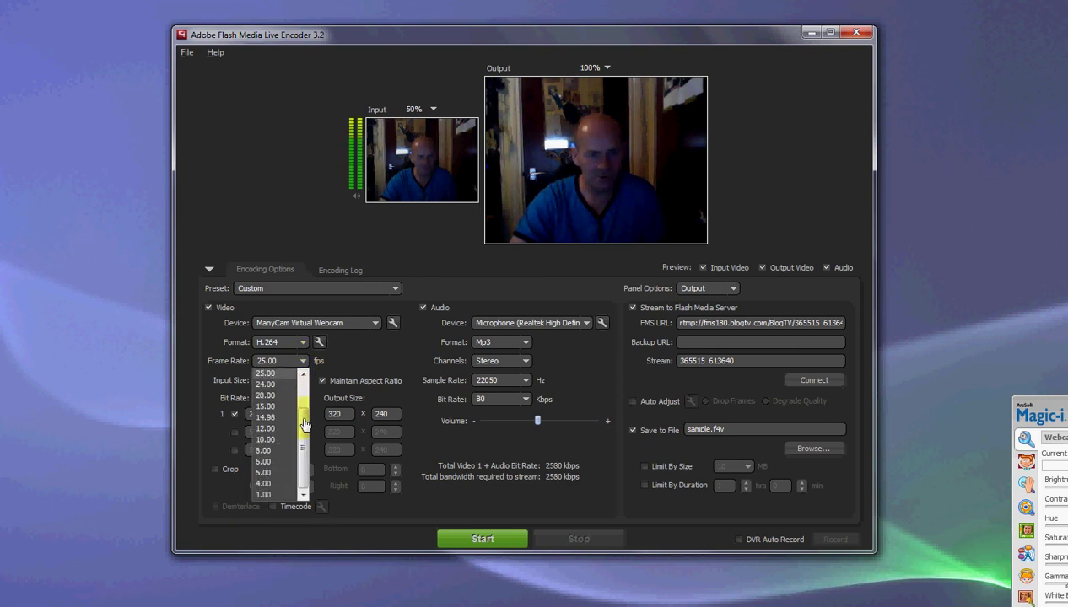
{"action": "scroll", "coordinate": [305, 414], "scroll_direction": "up", "scroll_amount": 1}
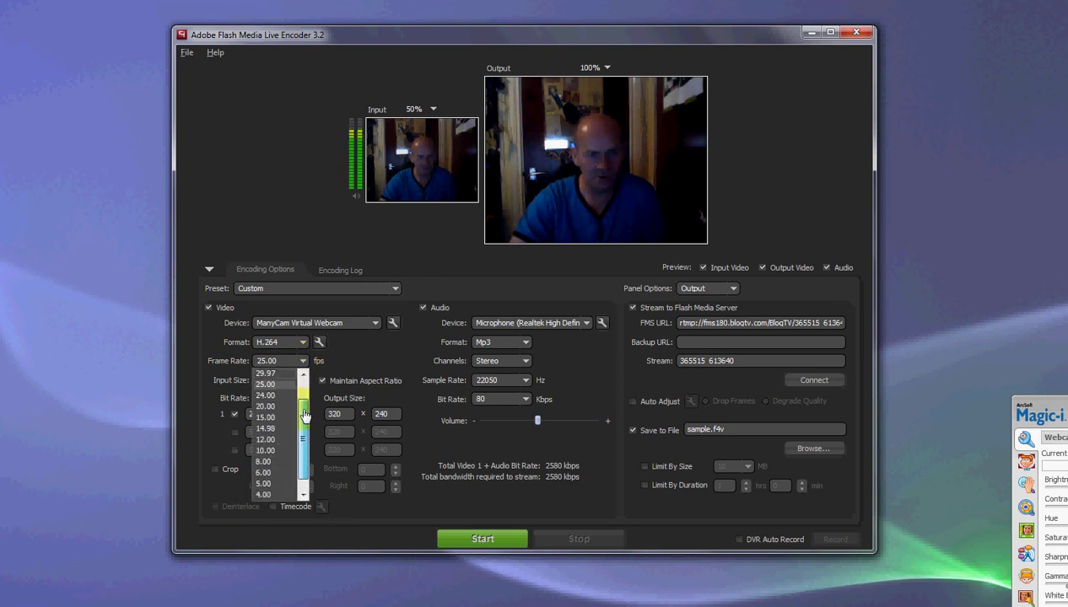
{"action": "left_click", "coordinate": [267, 373]}
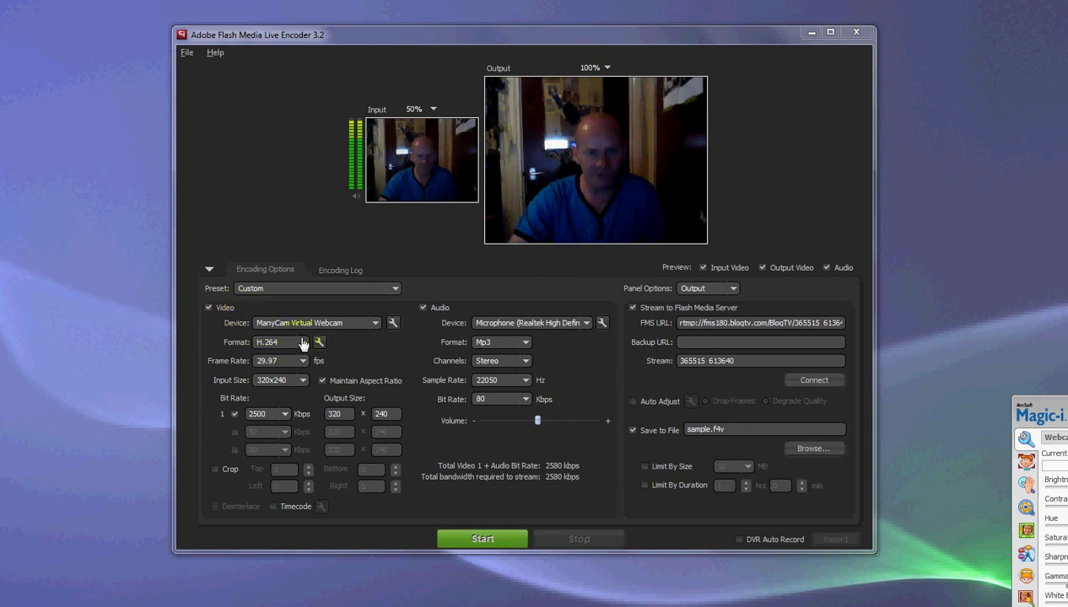
{"action": "left_click", "coordinate": [377, 324]}
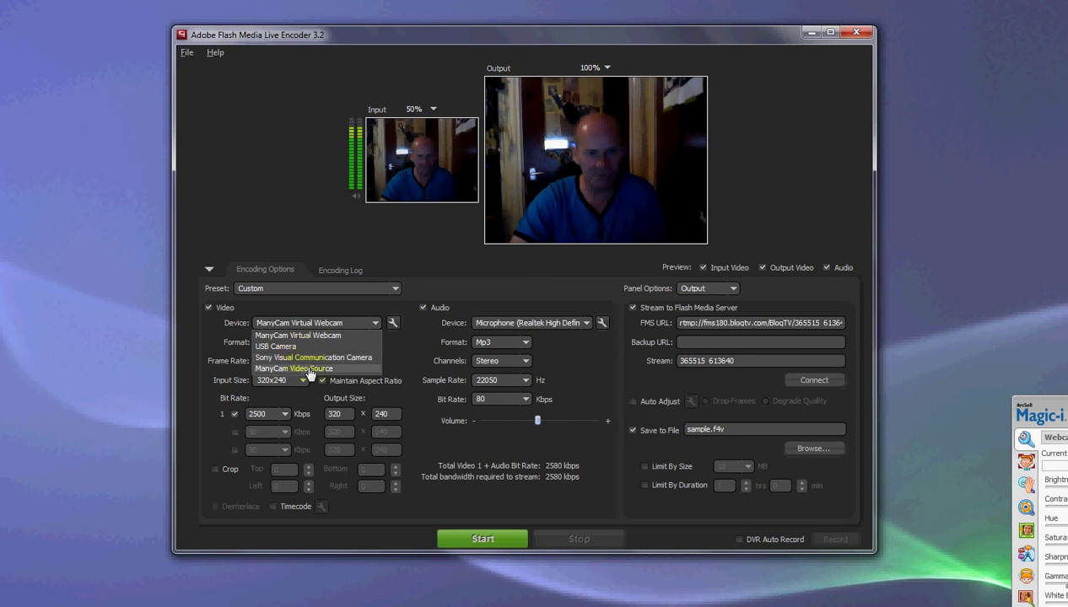
{"action": "left_click", "coordinate": [299, 337]}
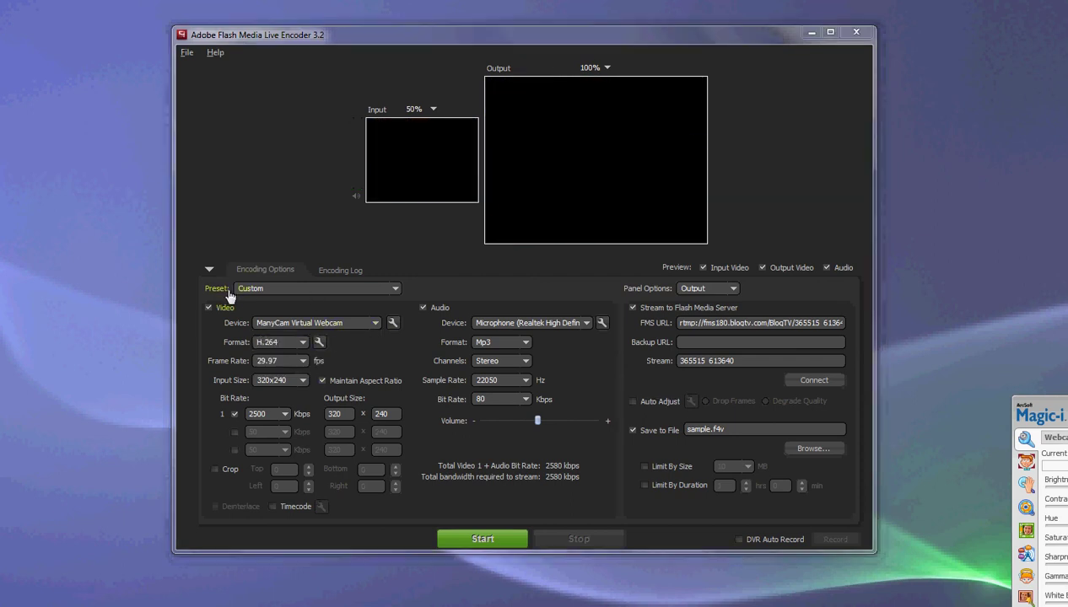
{"action": "left_click", "coordinate": [395, 289]}
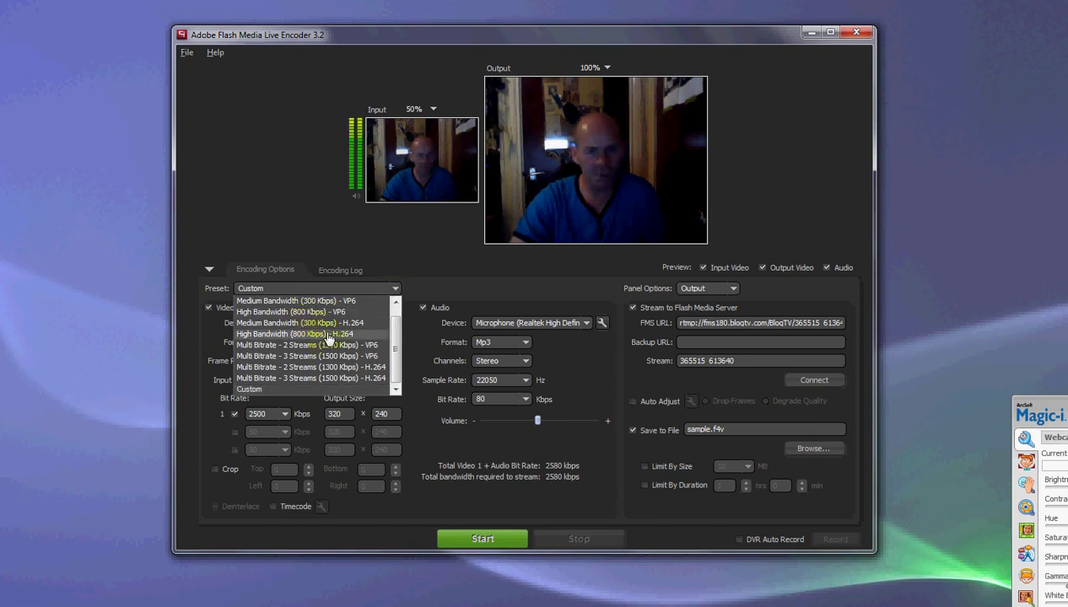
{"action": "left_click", "coordinate": [396, 292]}
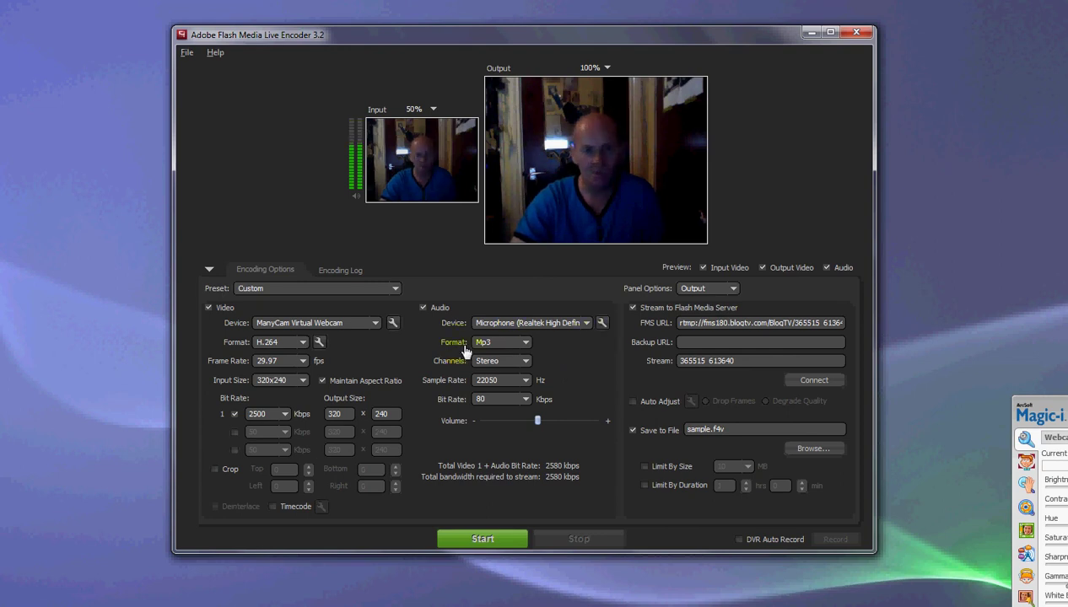
Keep Mp3 audio, switch channels to Mono at 48 Kbps, and nudge the volume up slightly.
{"action": "left_click", "coordinate": [528, 344]}
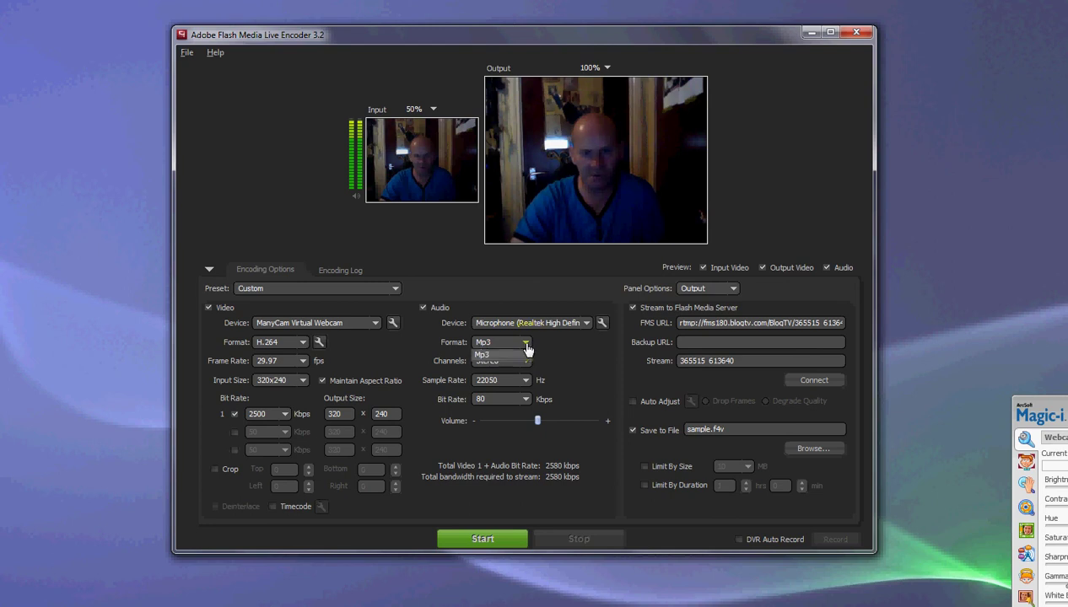
{"action": "left_click", "coordinate": [506, 353]}
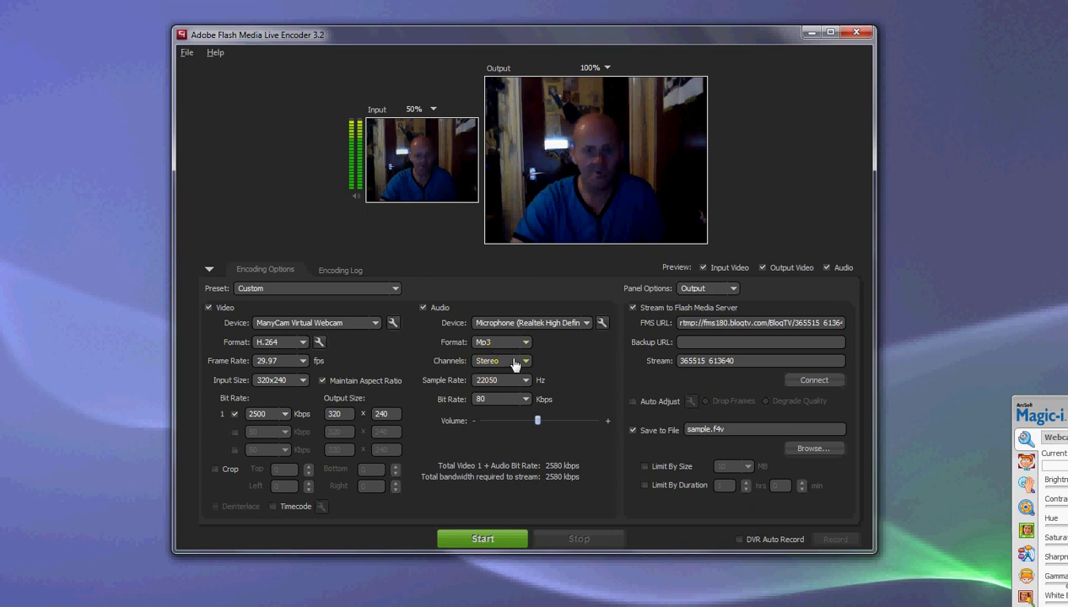
{"action": "left_click", "coordinate": [526, 362]}
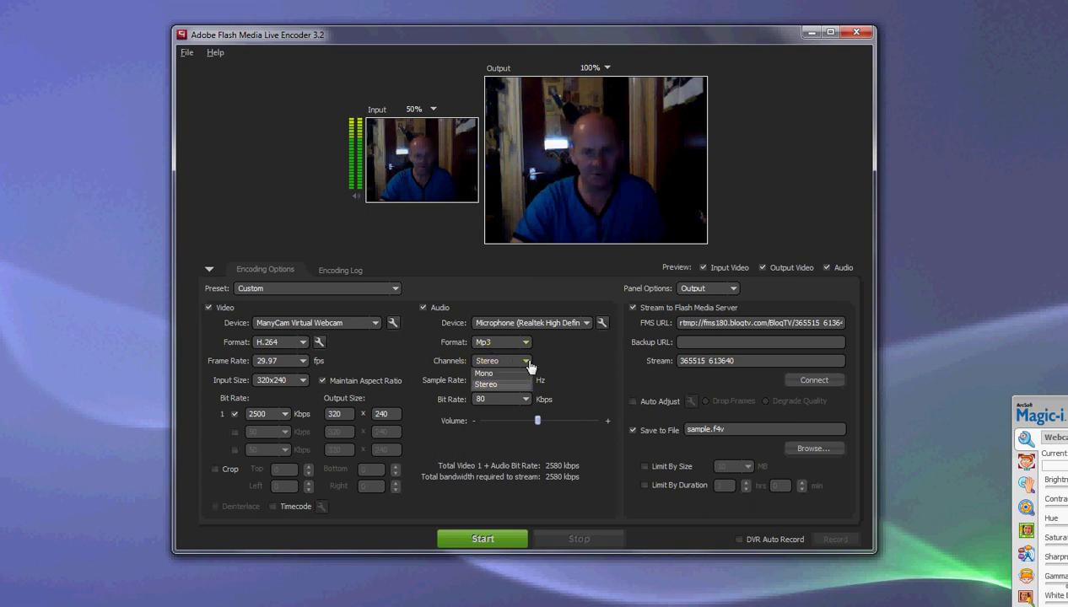
{"action": "left_click", "coordinate": [473, 372]}
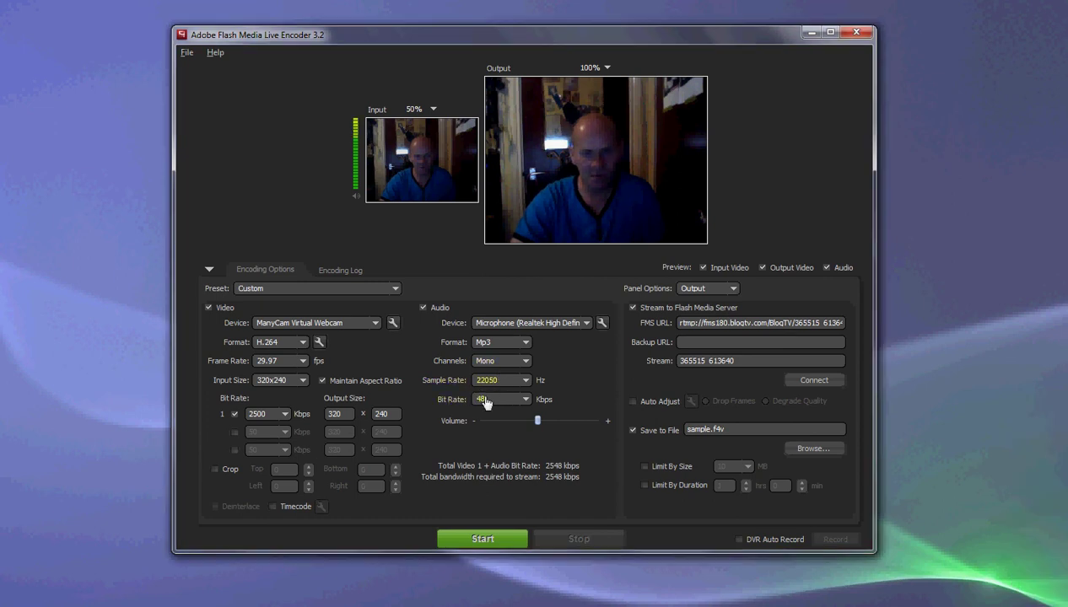
{"action": "left_click", "coordinate": [527, 402]}
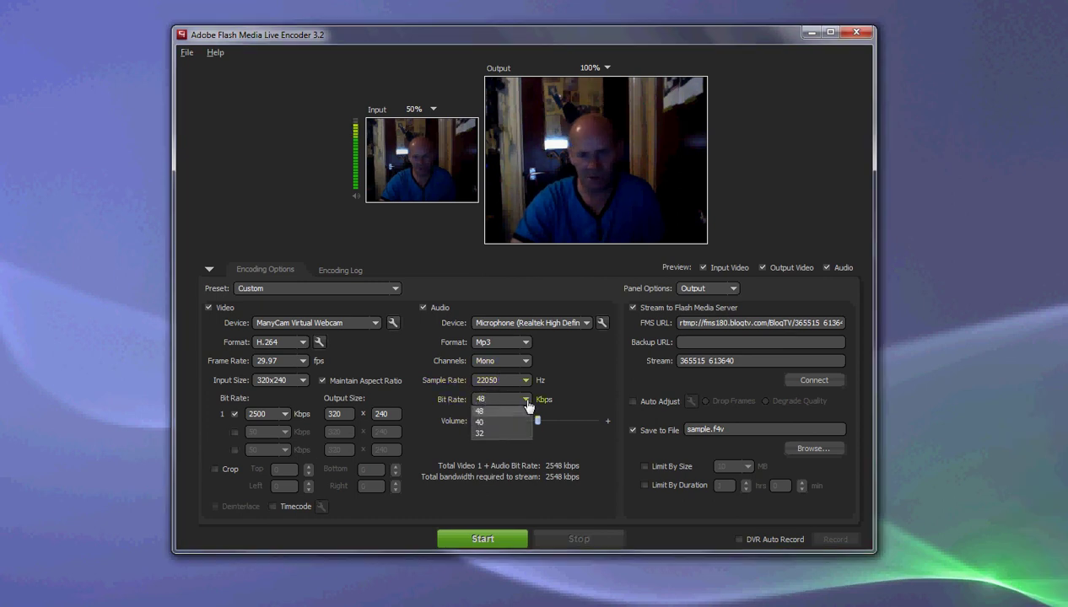
{"action": "left_click", "coordinate": [526, 402]}
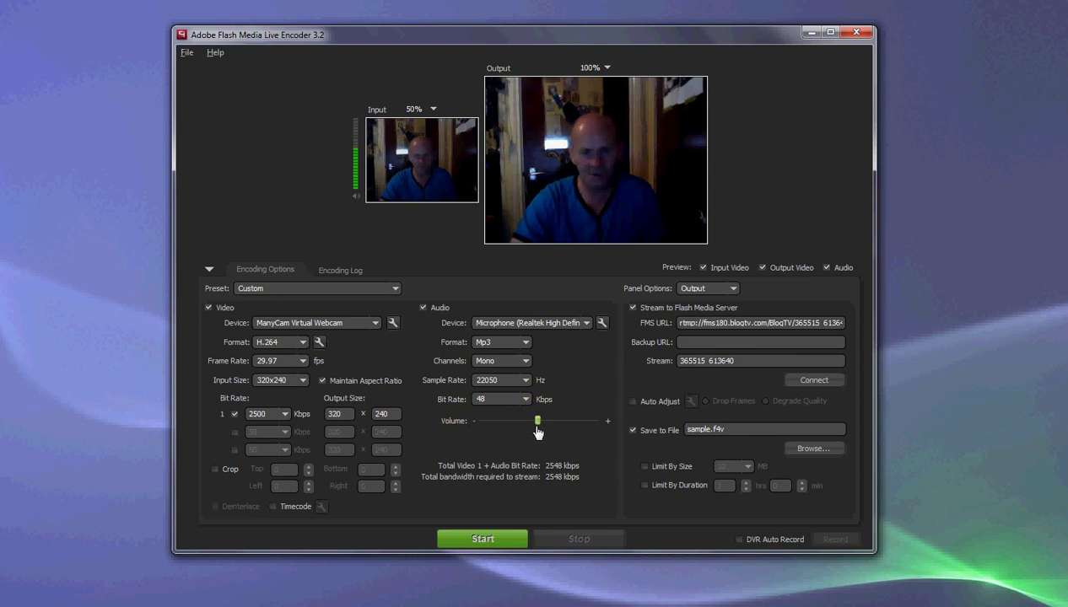
{"action": "left_click_drag", "start_coordinate": [537, 428], "coordinate": [548, 427]}
Lower the audio volume slider slightly.
{"action": "mouse_move", "coordinate": [557, 423]}
{"action": "left_mouse_down"}
{"action": "mouse_move", "coordinate": [523, 423]}
{"action": "mouse_move", "coordinate": [549, 422]}
{"action": "left_mouse_up"}
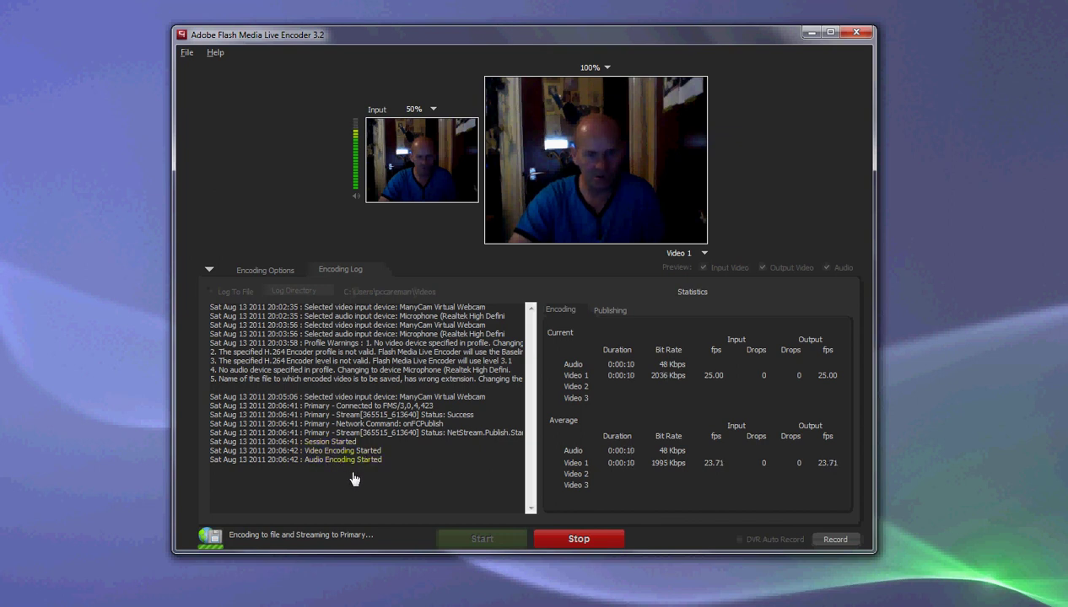
Stop the running test stream and file recording.
{"action": "left_click", "coordinate": [577, 545]}
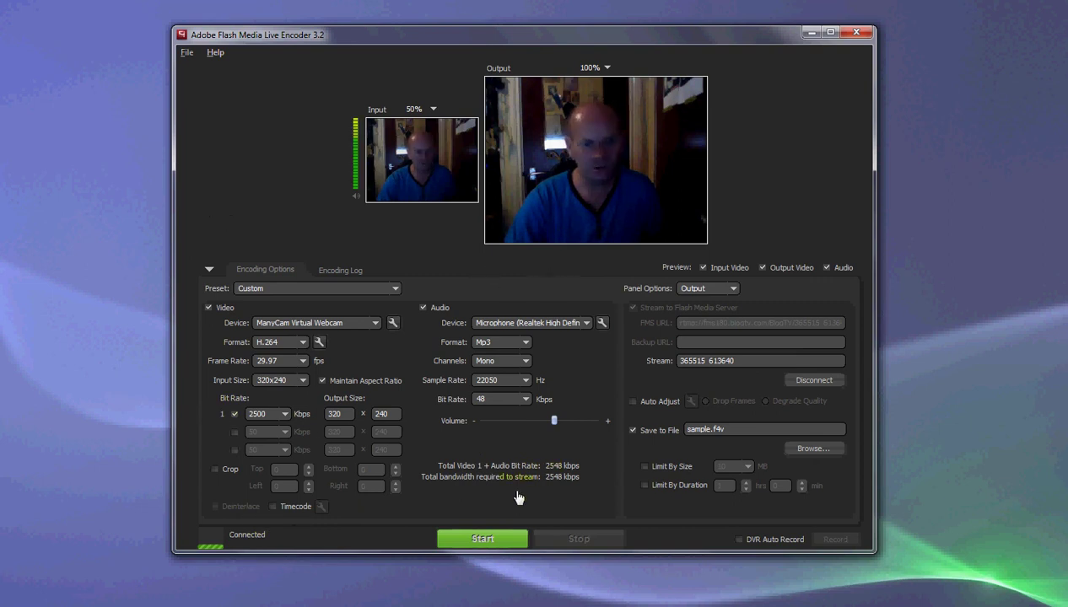
Close the Flash Media Live Encoder window.
{"action": "left_click", "coordinate": [857, 36]}
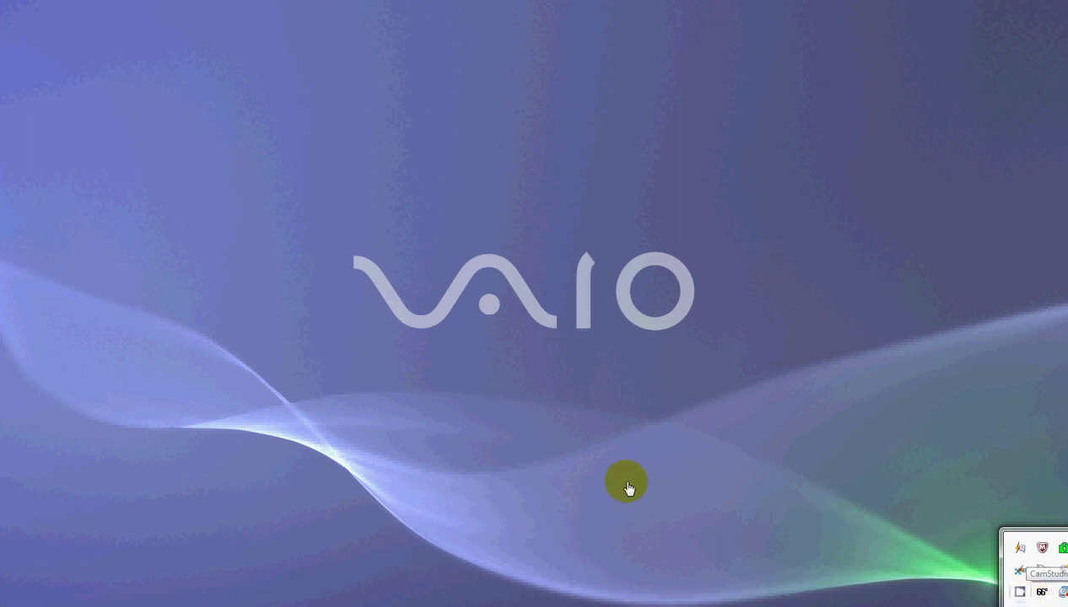
Open the Start menu with the Windows key and scroll down the All Programs list.
{"action": "key", "text": "super"}
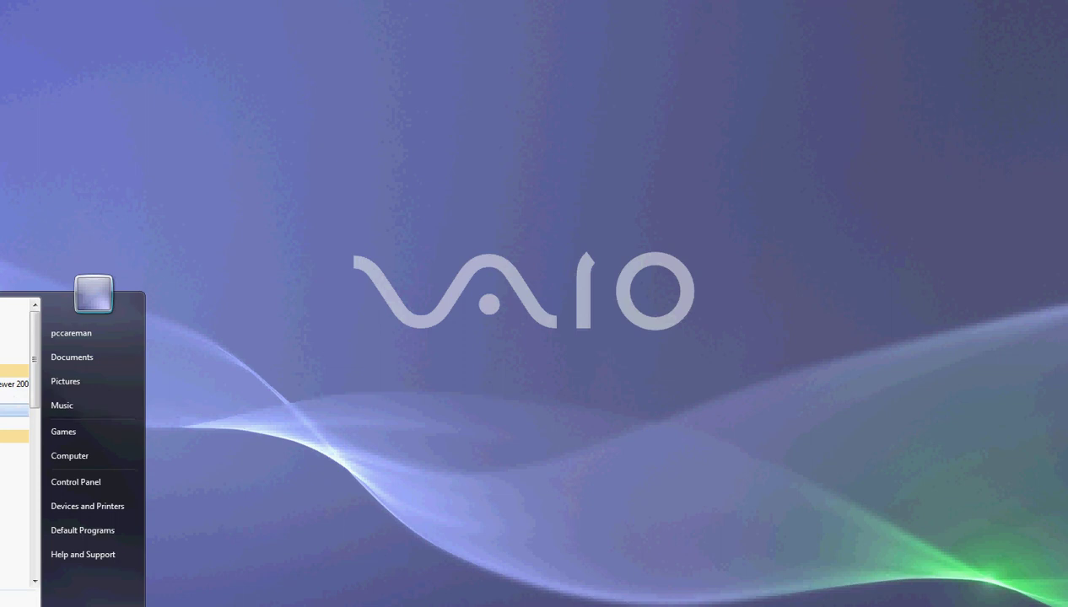
{"action": "scroll", "coordinate": [16, 438], "scroll_direction": "down", "scroll_amount": 3}
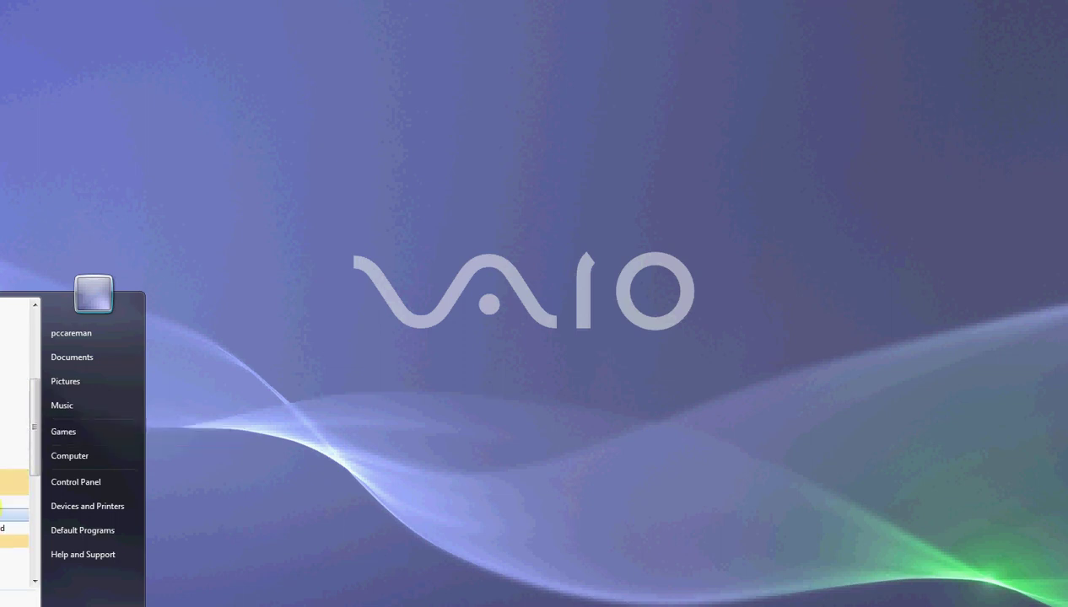
{"action": "scroll", "coordinate": [17, 439], "scroll_direction": "down", "scroll_amount": 3}
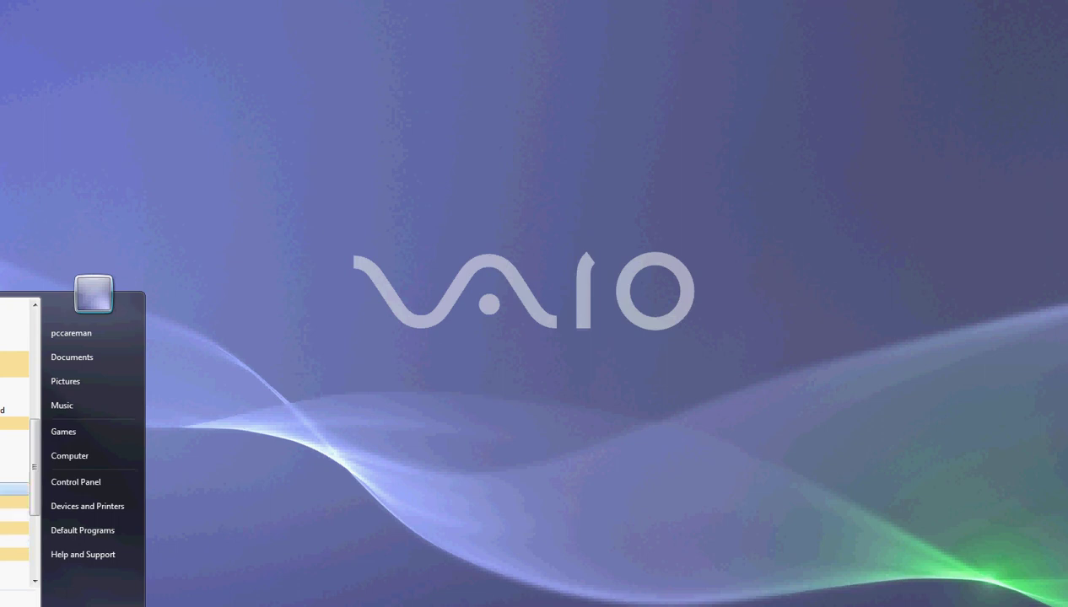
{"action": "scroll", "coordinate": [17, 410], "scroll_direction": "down", "scroll_amount": 3}
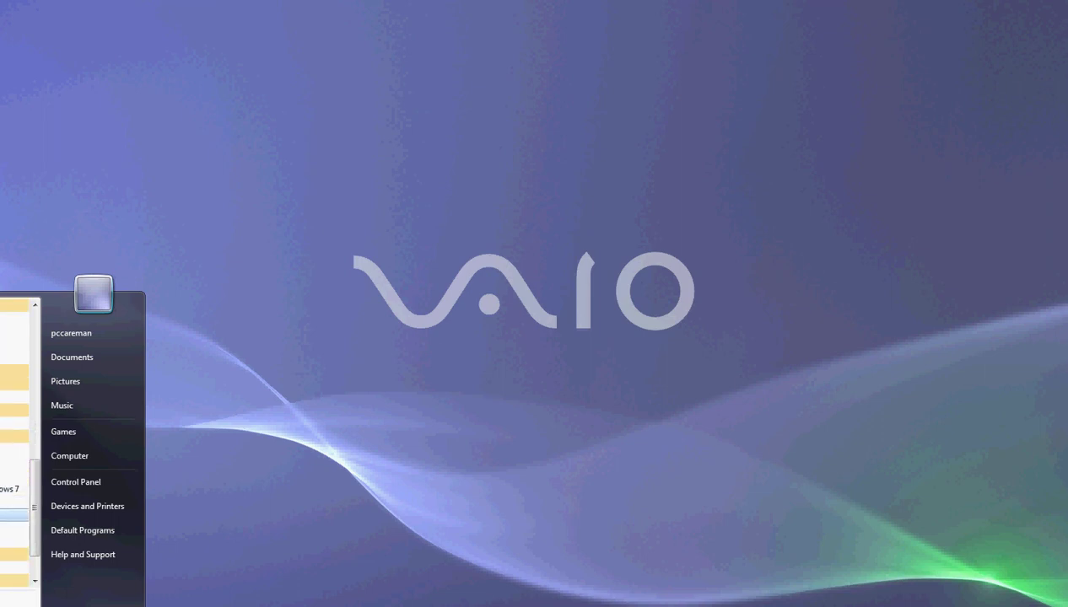
{"action": "scroll", "coordinate": [17, 439], "scroll_direction": "down", "scroll_amount": 2}
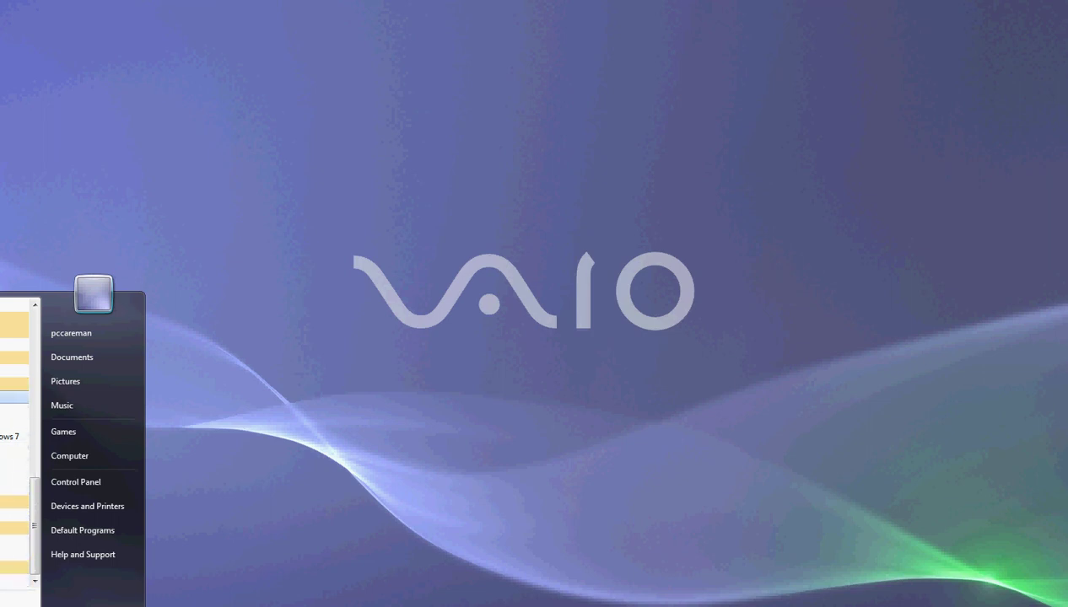
Expand the Microsoft Expression Encoder 4 folder in the Start menu's All Programs list.
{"action": "left_click", "coordinate": [15, 384]}
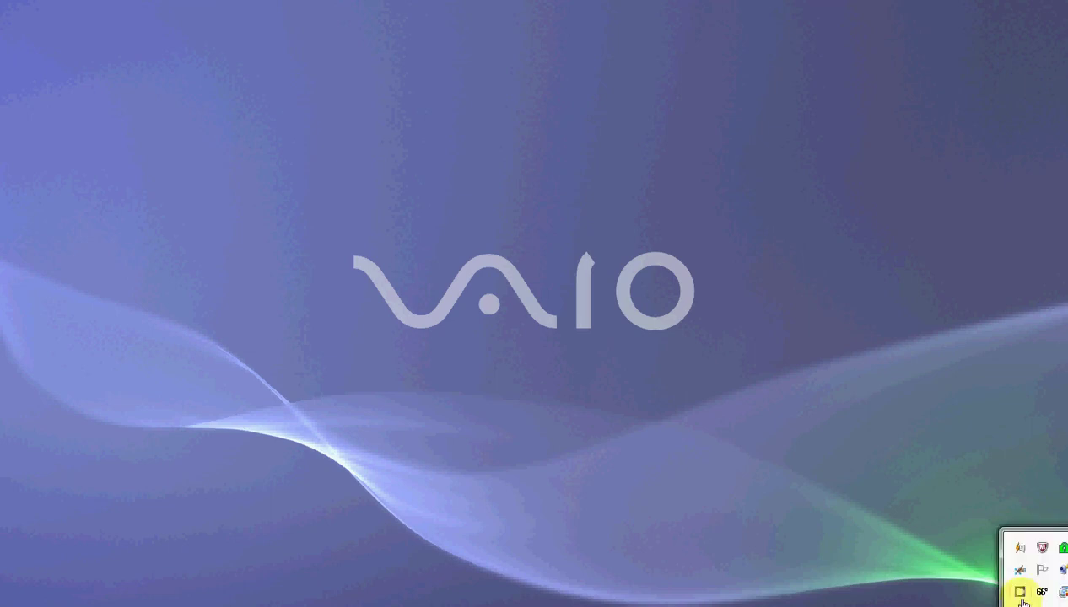
Show the Screen Capture tray icon's menu with its Record, Pause, Stop and Exit commands.
{"action": "right_click", "coordinate": [1021, 595]}
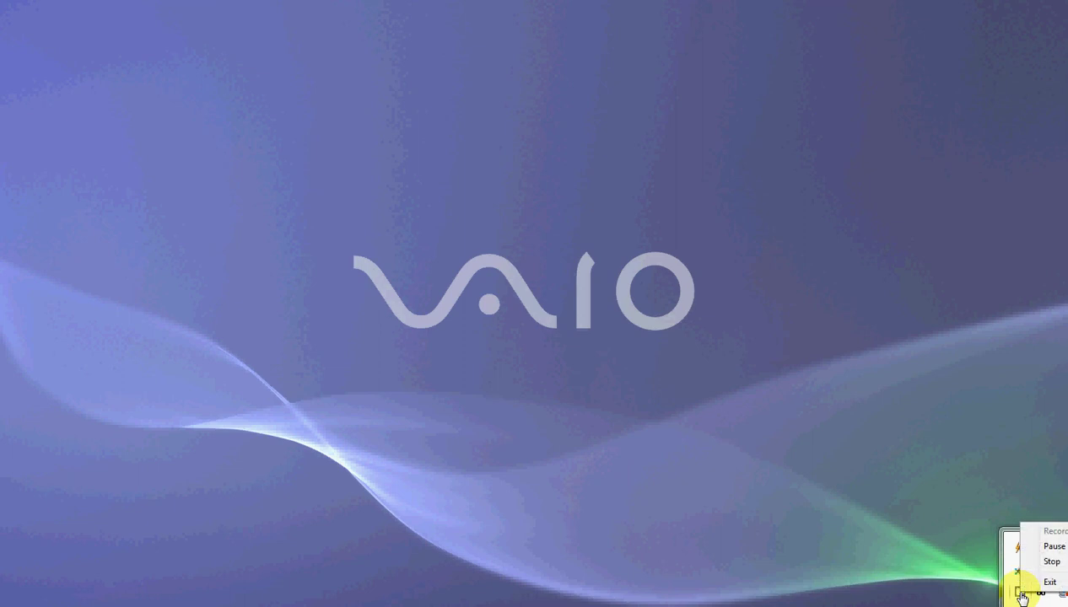